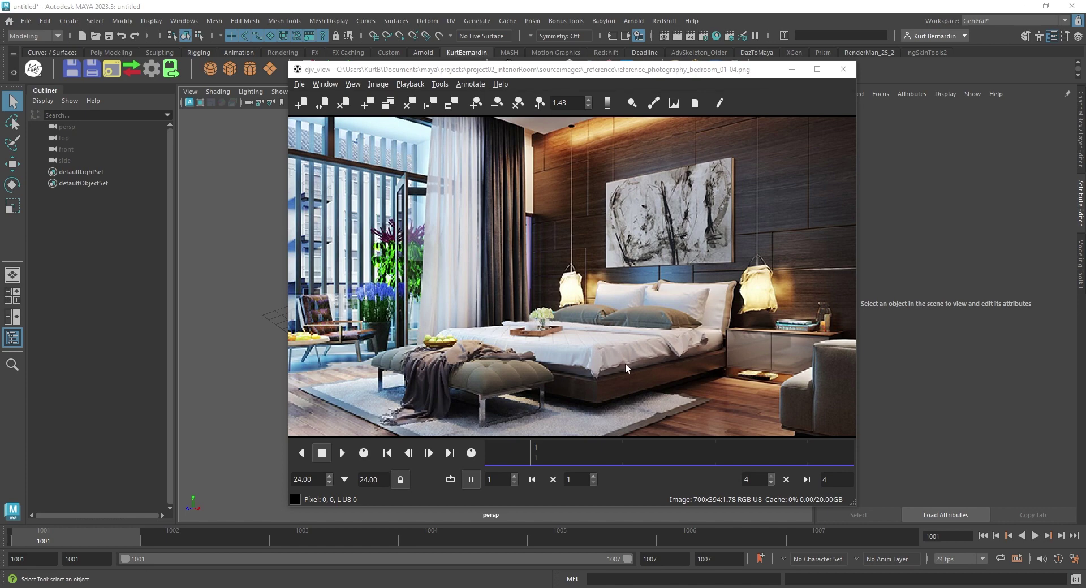
Step: Bring the empty Maya scene back to the front after reviewing the bedroom photo in DJV
click(678, 8)
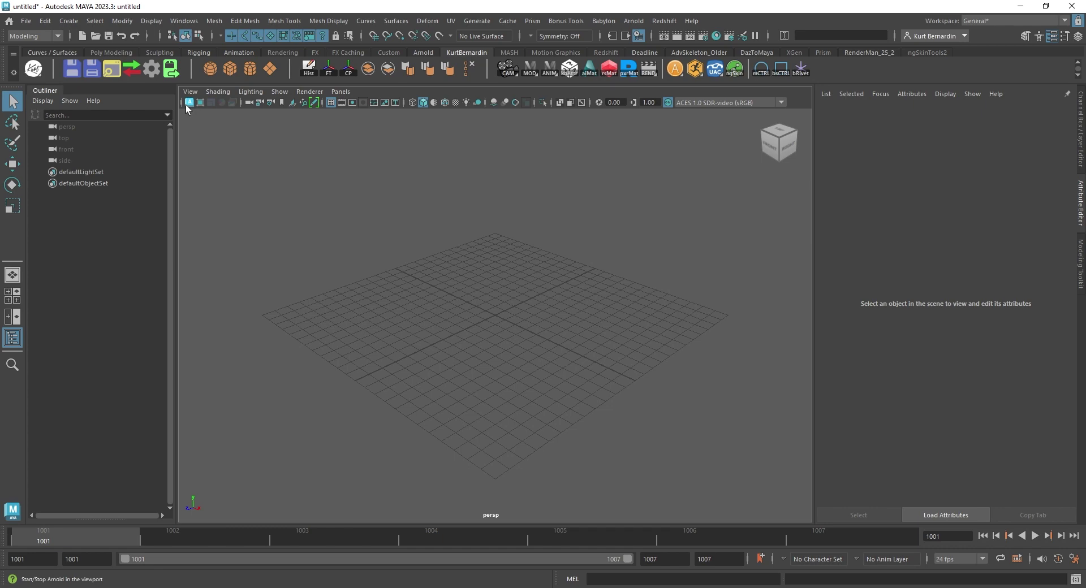
Step: Add a default polygon cube and show its values in the Channel Box
click(66, 22)
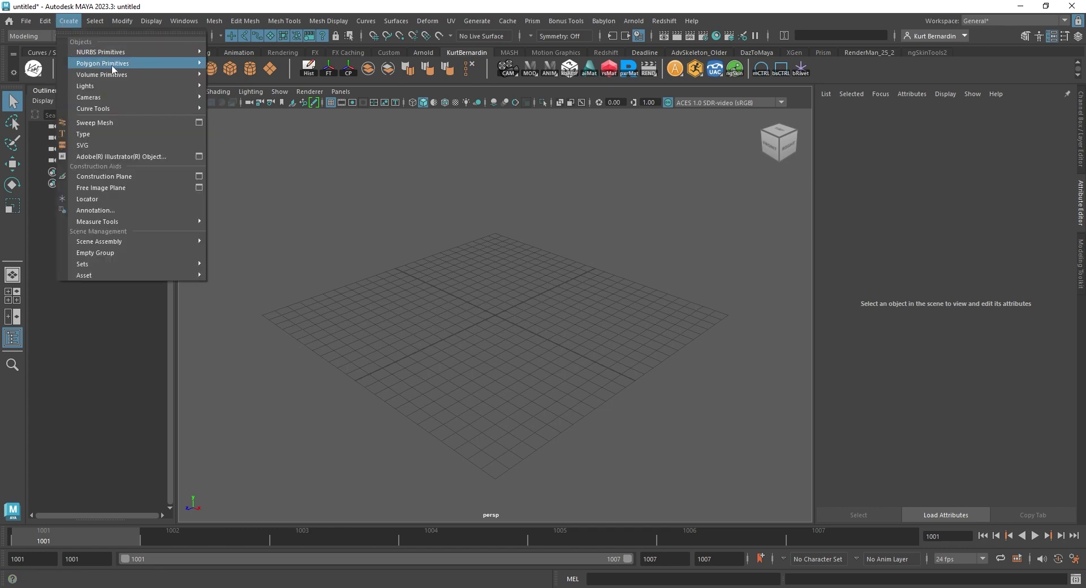
mouse_move(102, 63)
click(249, 69)
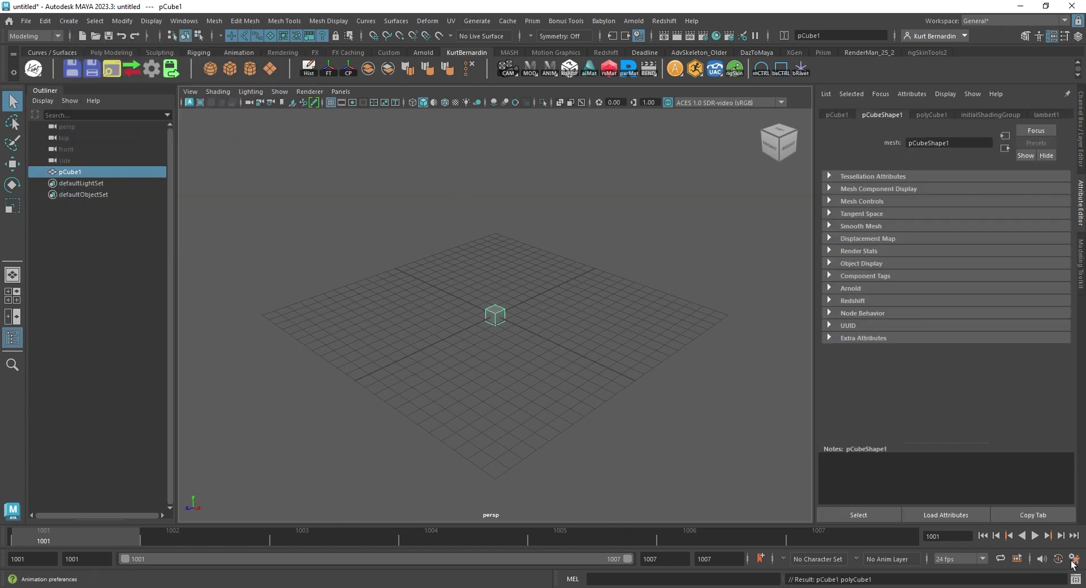
alt+drag(656, 389, 639, 372)
key(ctrl+a)
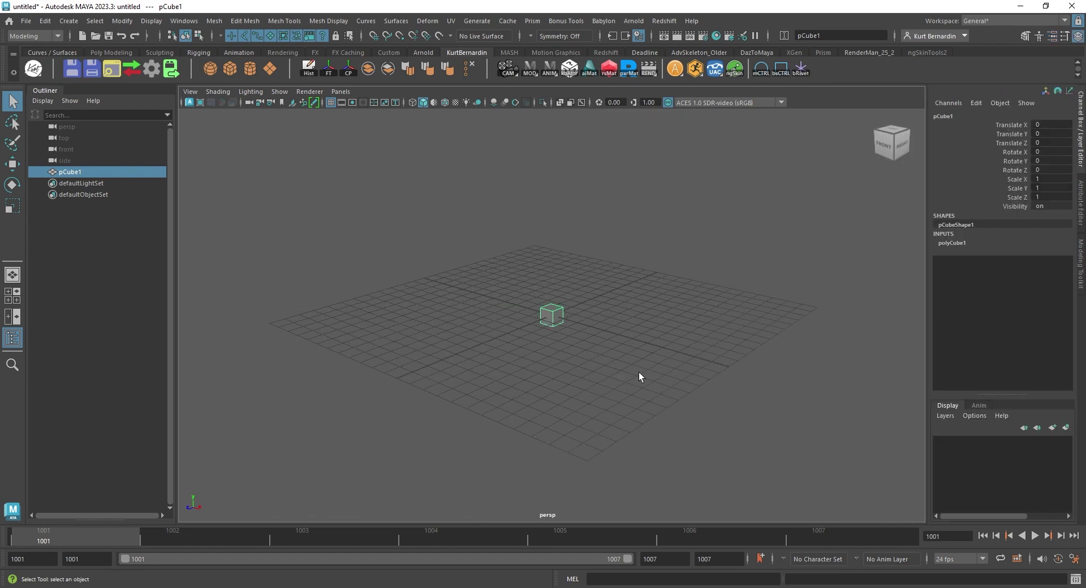
Step: Set Maya's linear working unit to inches in Preferences
click(1074, 563)
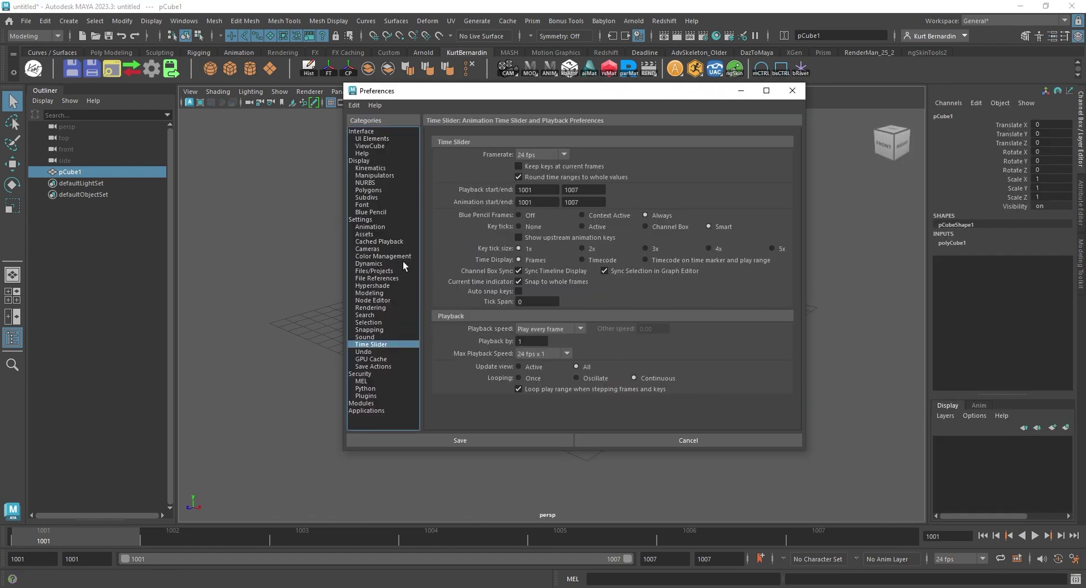
click(358, 218)
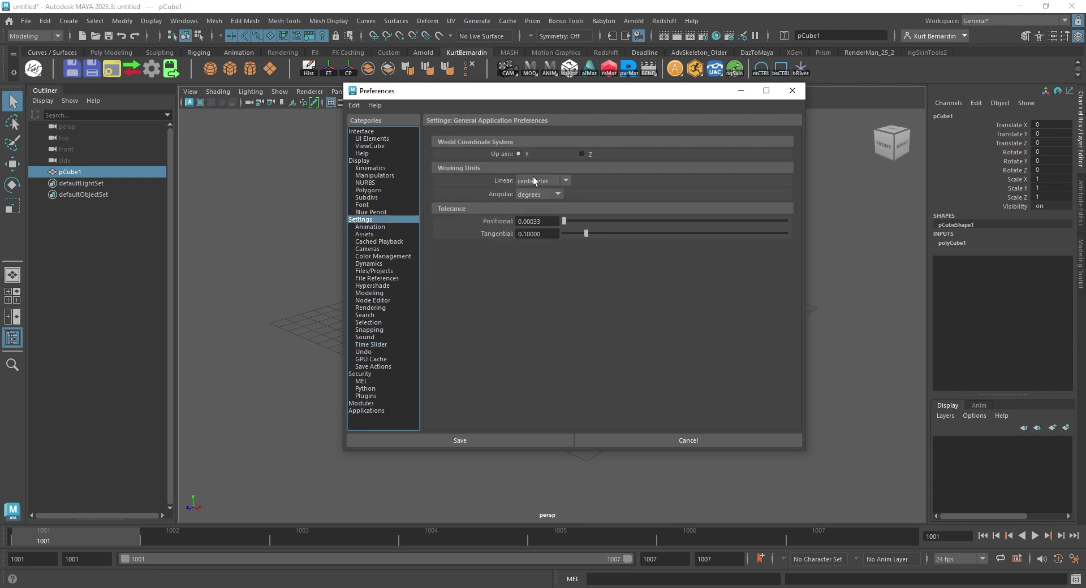
click(538, 178)
click(542, 220)
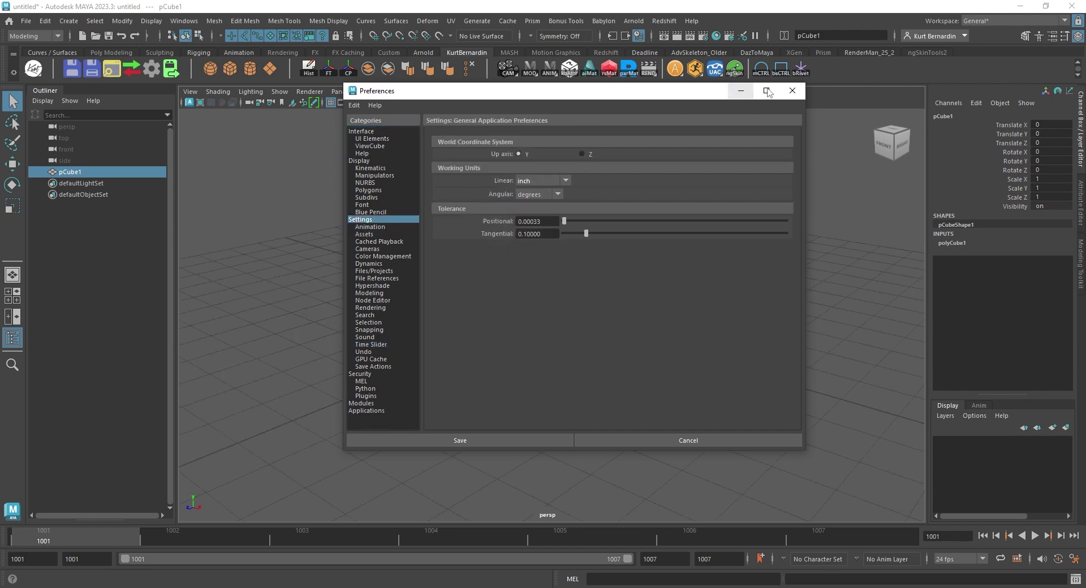
Step: Save preferences, then scale the cube to X 76, Y 10, Z 80
click(792, 90)
key(r)
middle_drag(569, 323, 698, 341)
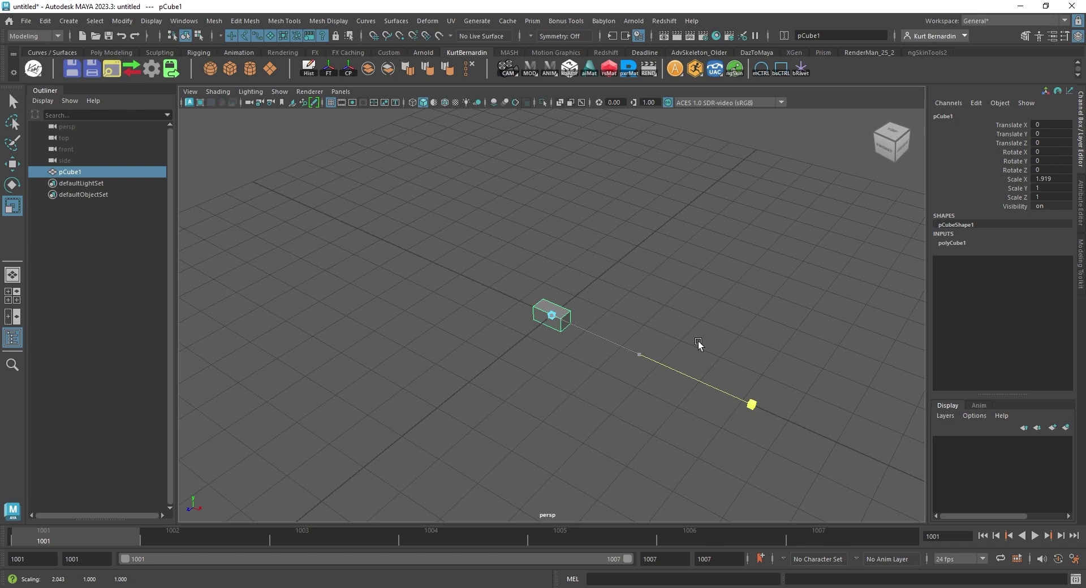
double_click(1051, 179)
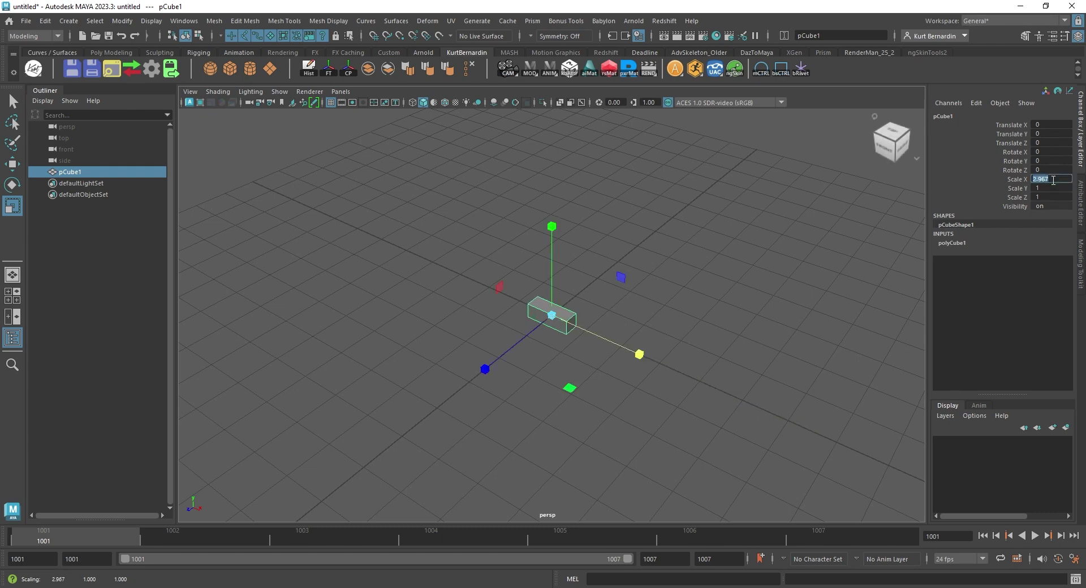
text(76)
key(Tab)
key(Tab)
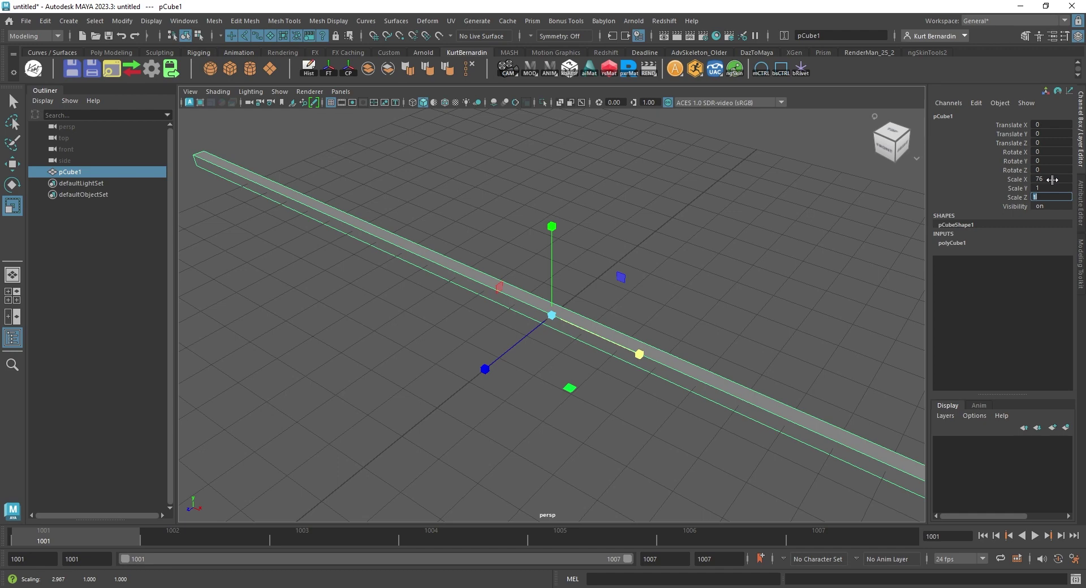
text(80)
key(Return)
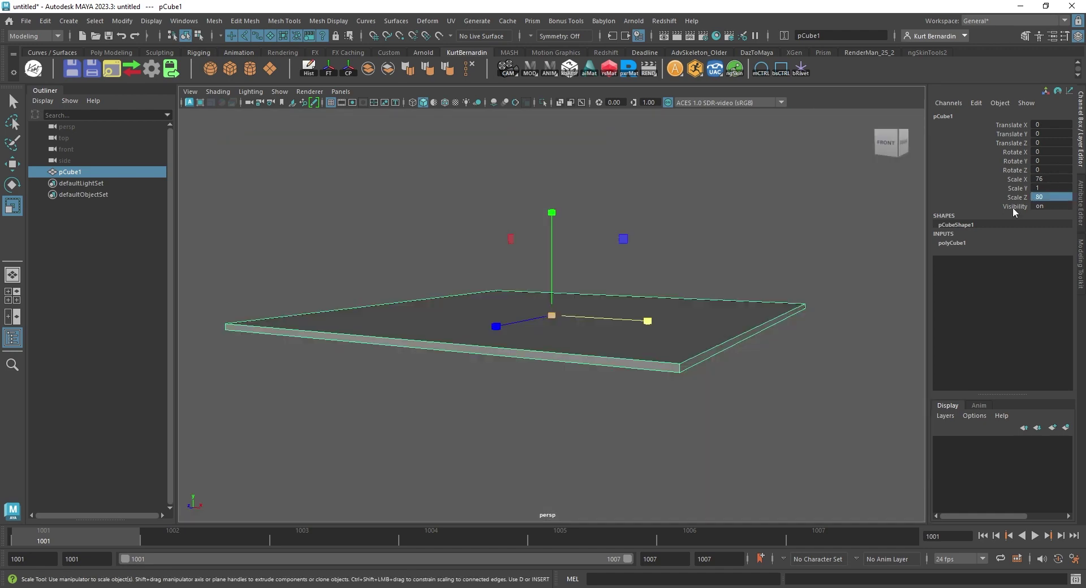
click(1040, 188)
text(10)
key(Return)
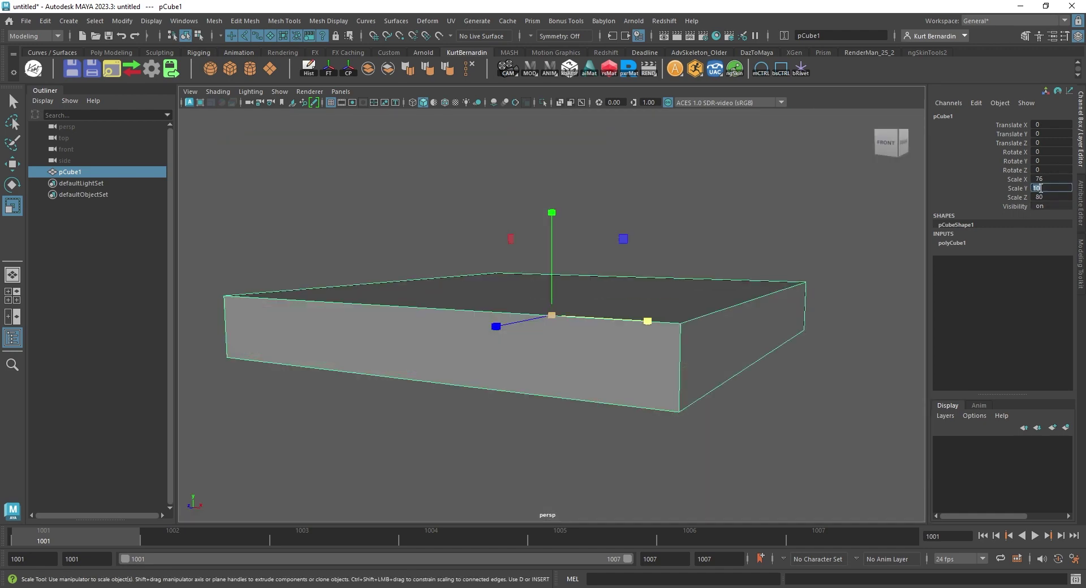
alt+drag(518, 275, 509, 260)
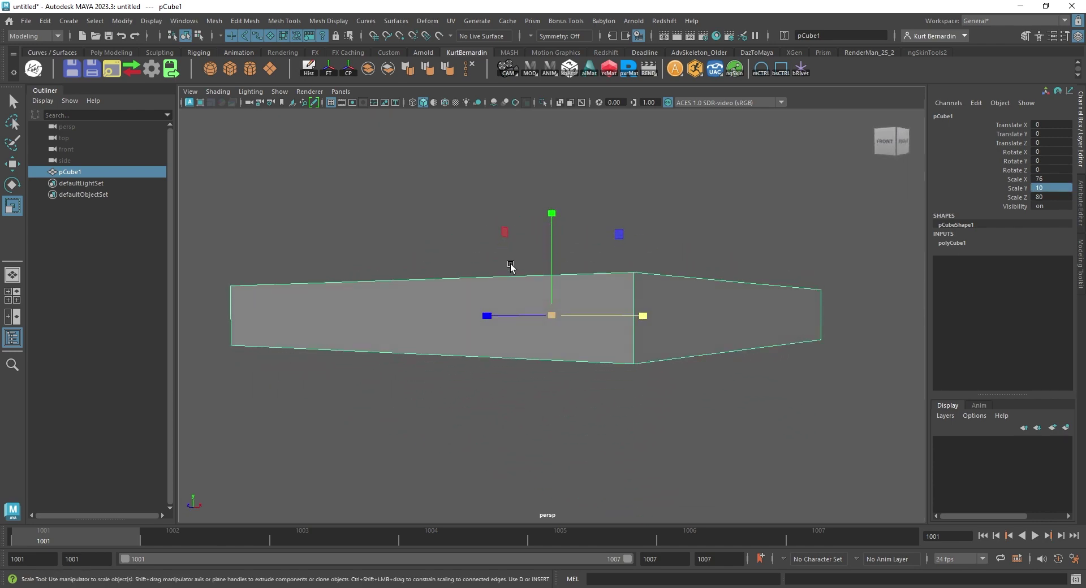
Step: Add a polygon plane from the Poly Modeling shelf and scale it up into a floor
click(111, 52)
click(134, 66)
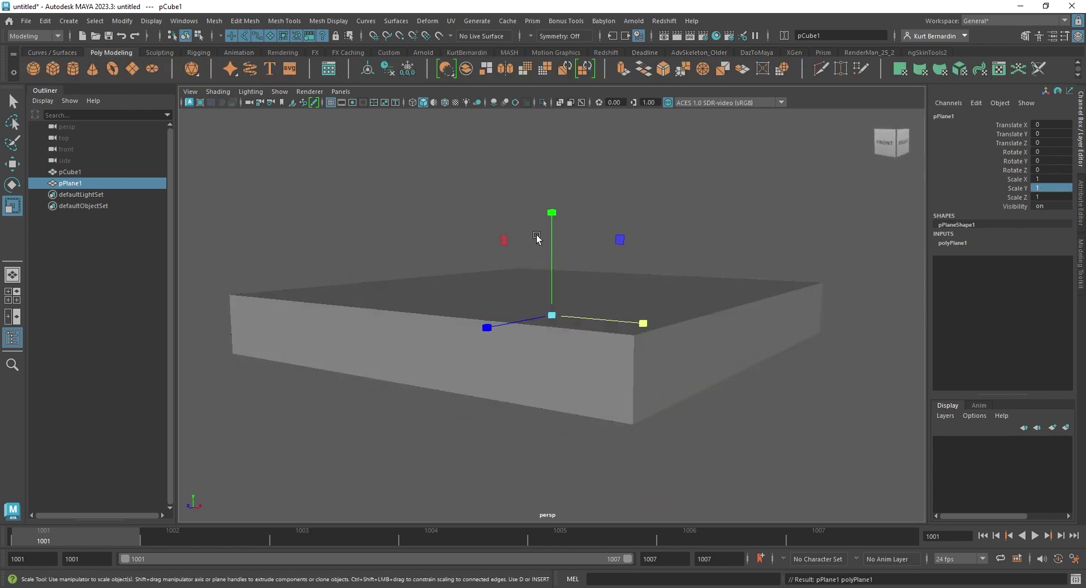
mouse_move(551, 314)
mouse_down()
mouse_move(642, 288)
mouse_move(635, 274)
mouse_move(656, 326)
mouse_up()
Step: Move the bed box, adjusting its pivot, so it rests on the floor plane
click(664, 310)
key(w)
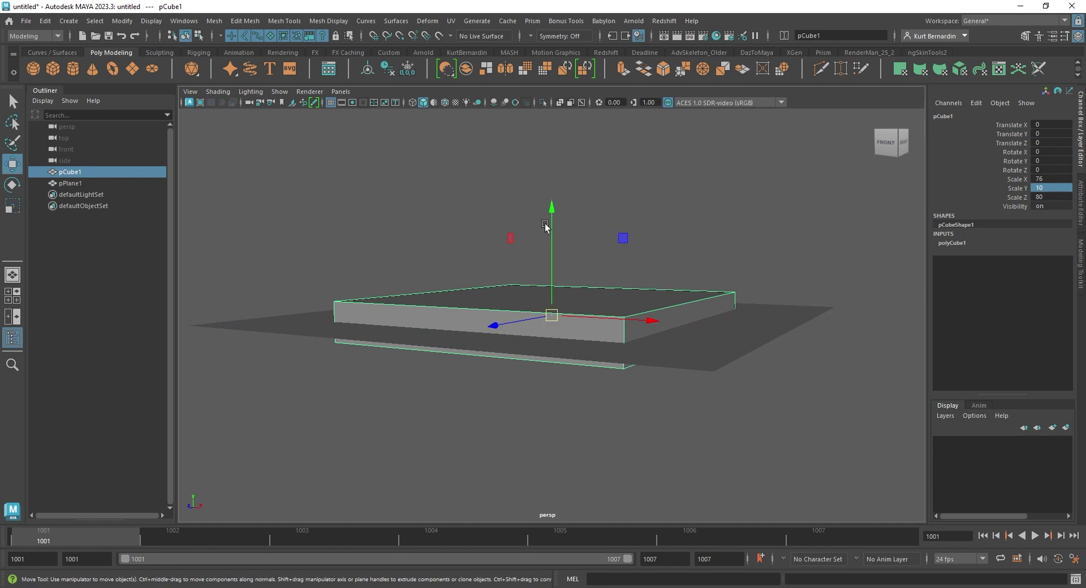
drag(551, 210, 552, 148)
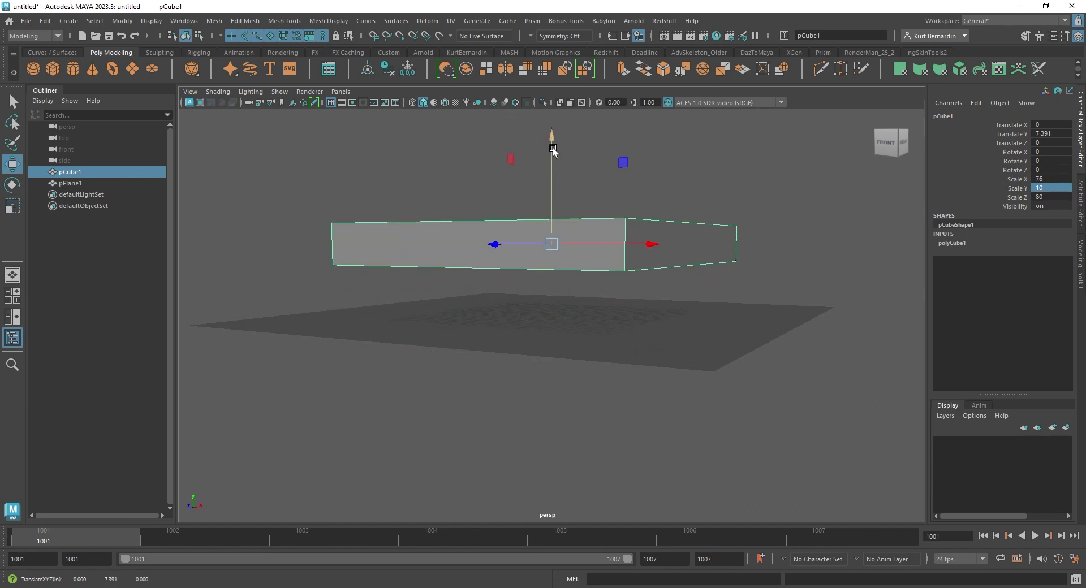
key(d)
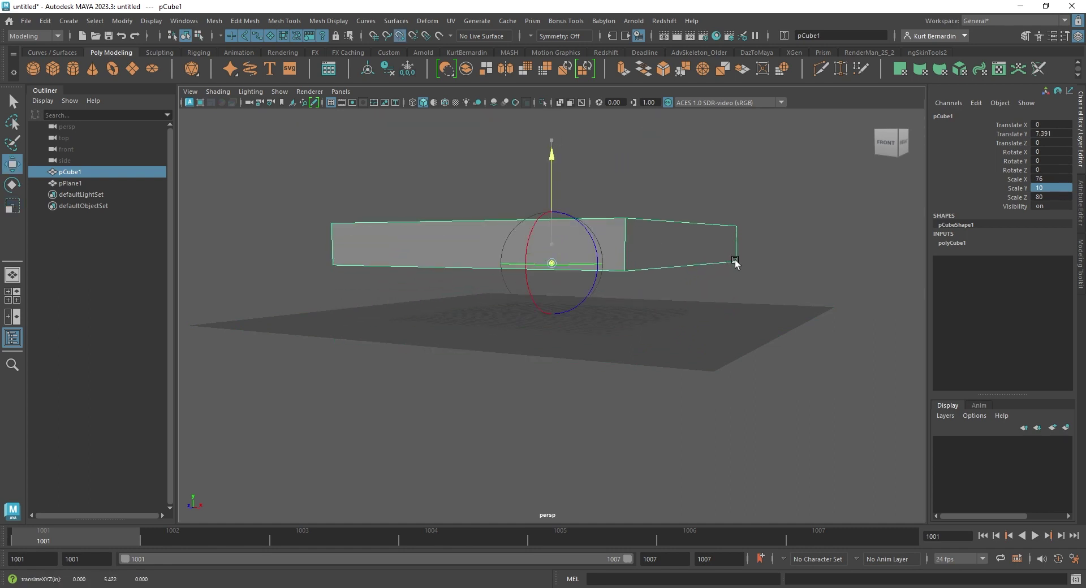
drag(556, 174, 601, 228)
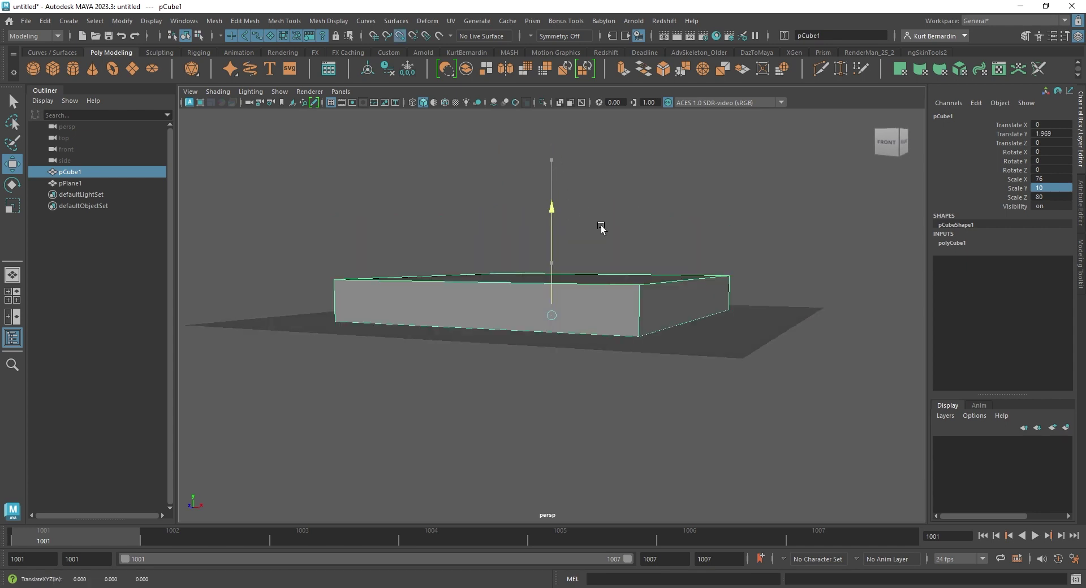
alt+drag(722, 342, 671, 298)
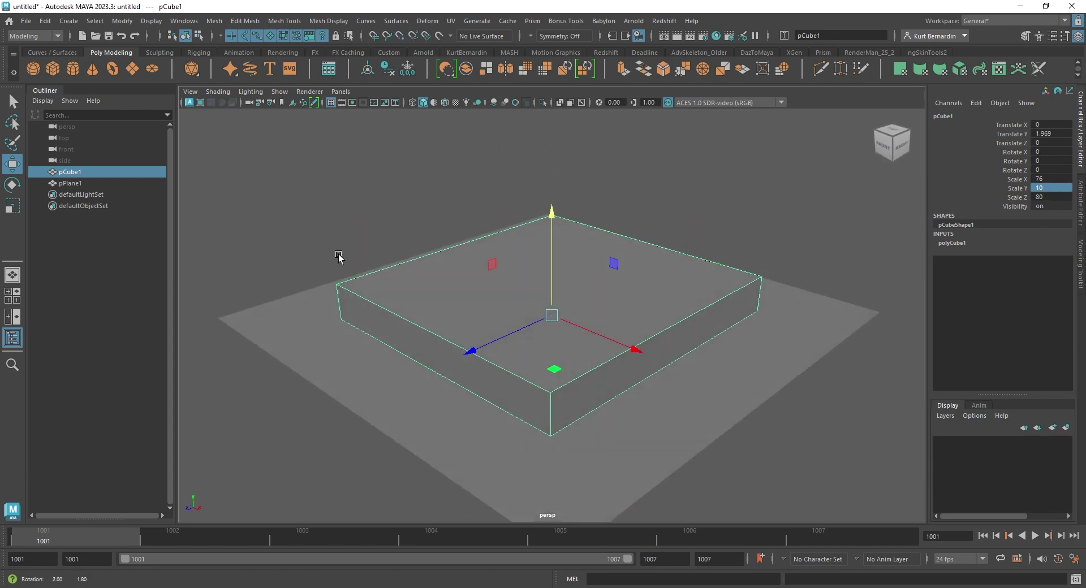
alt+drag(338, 255, 337, 257)
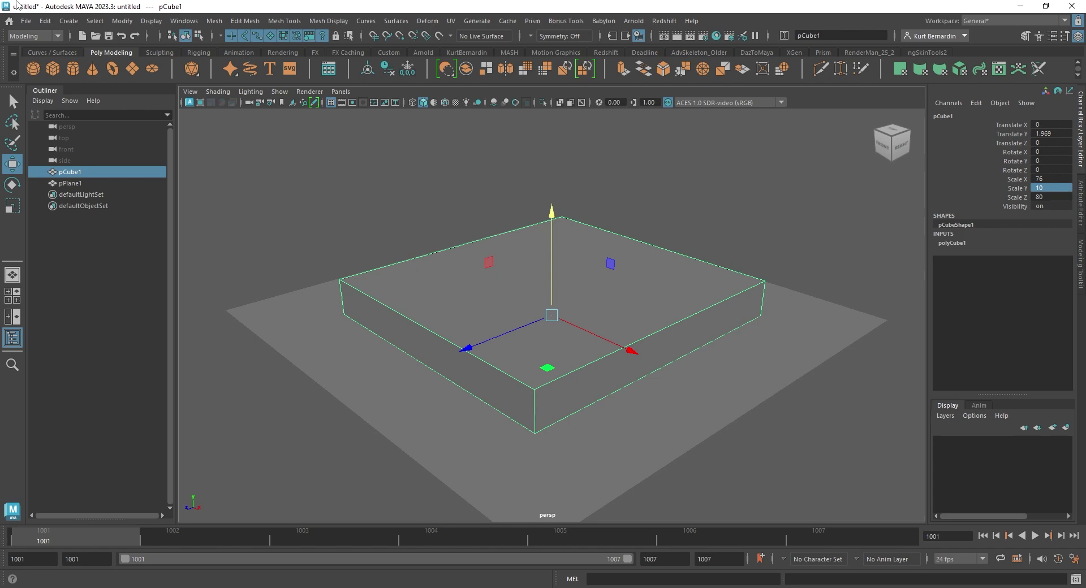
Step: Add a new camera, camera1, to the scene
click(67, 22)
mouse_move(89, 97)
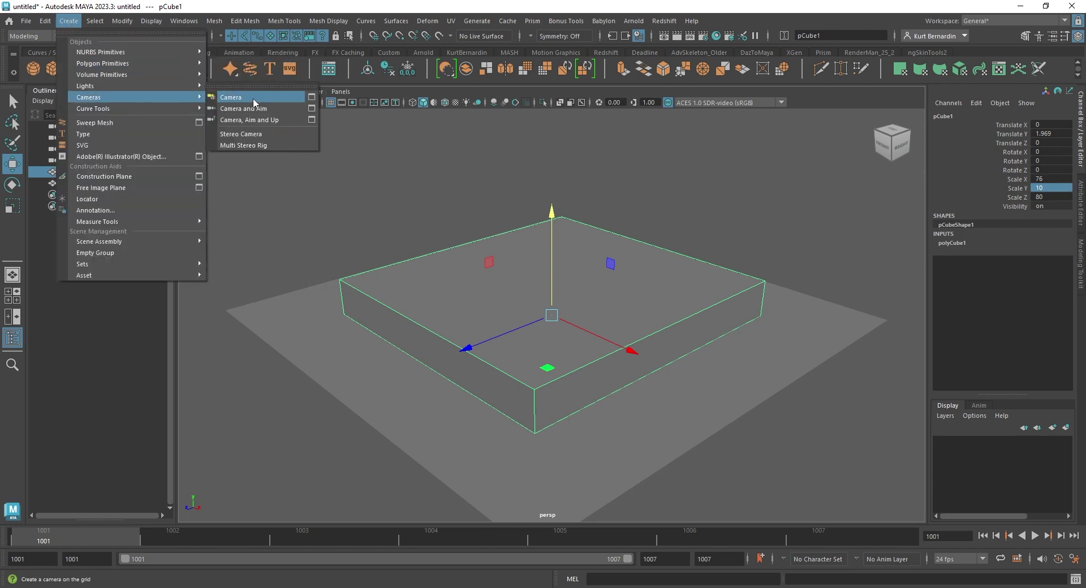
click(254, 98)
alt+drag(441, 243, 470, 245)
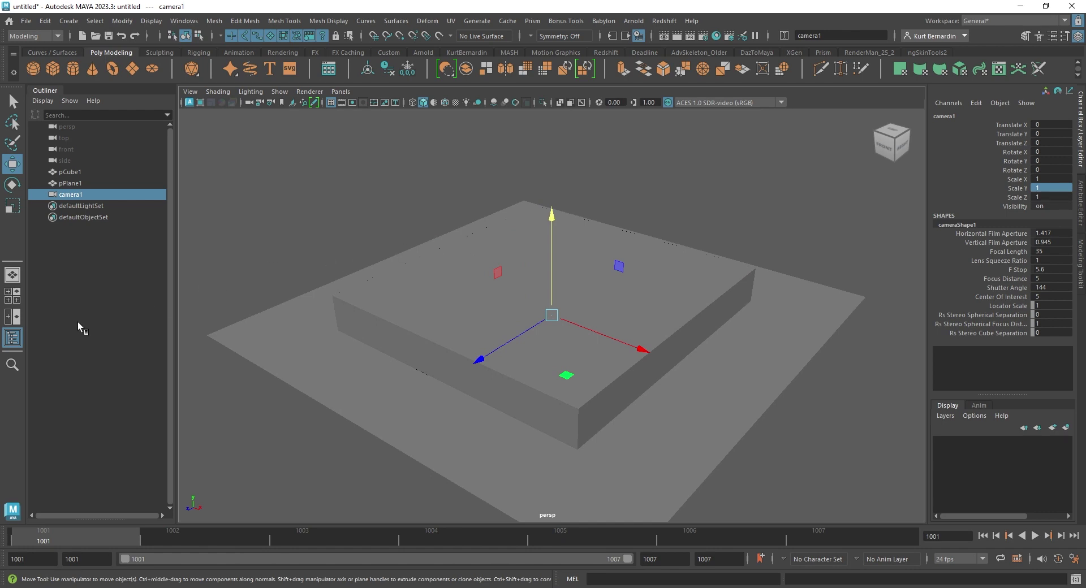
Step: Use a two-pane layout with the left pane looking through camera1 at the bed box
click(12, 318)
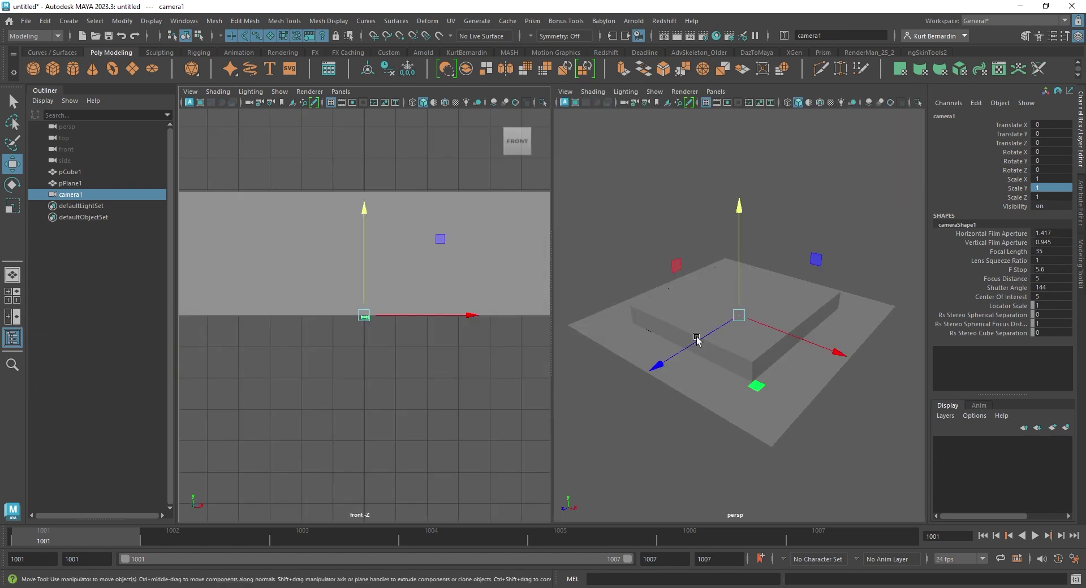
click(339, 91)
mouse_move(360, 103)
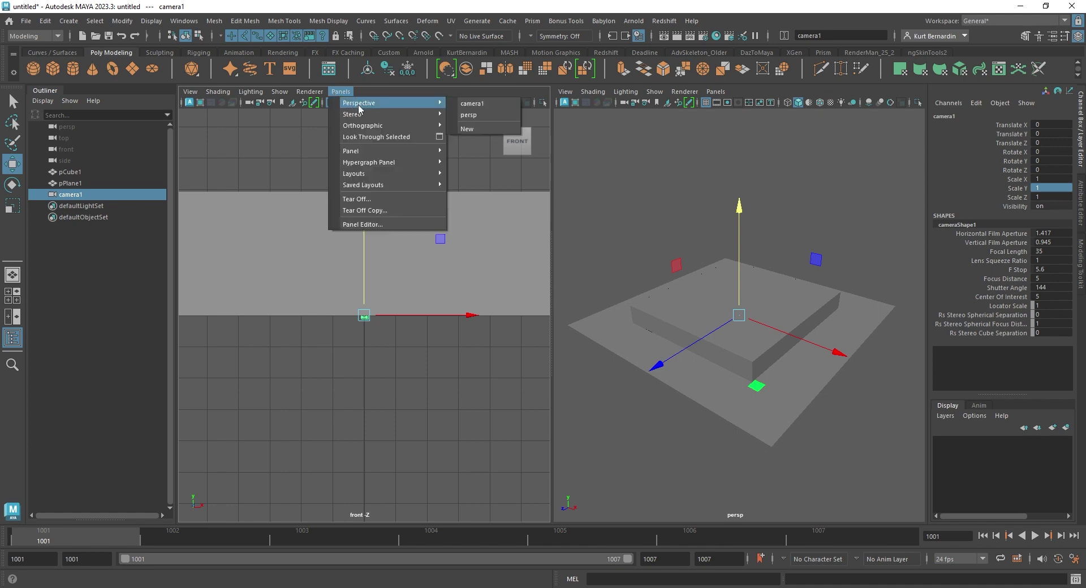
click(347, 94)
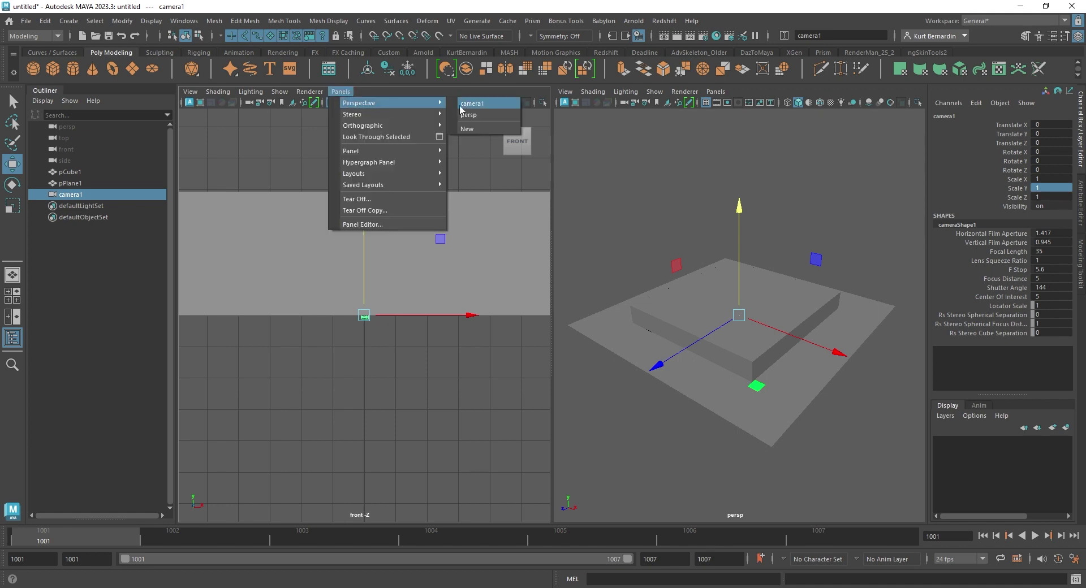
click(485, 110)
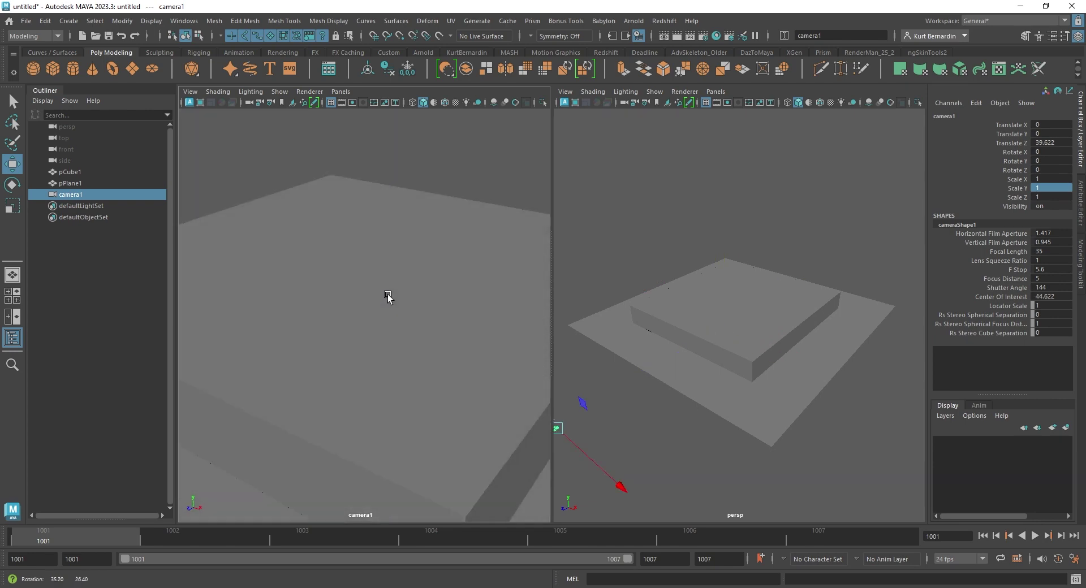
click(392, 316)
alt+drag(392, 317, 399, 305)
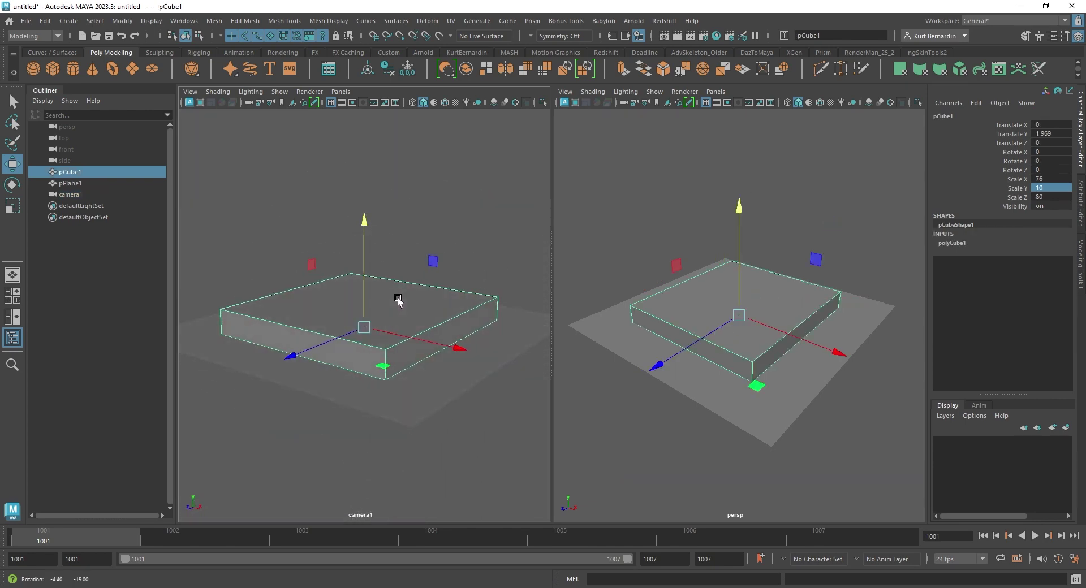
alt+drag(747, 313, 62, 204)
Step: Select camera1 and show its shape attributes with the Environment section expanded
click(69, 197)
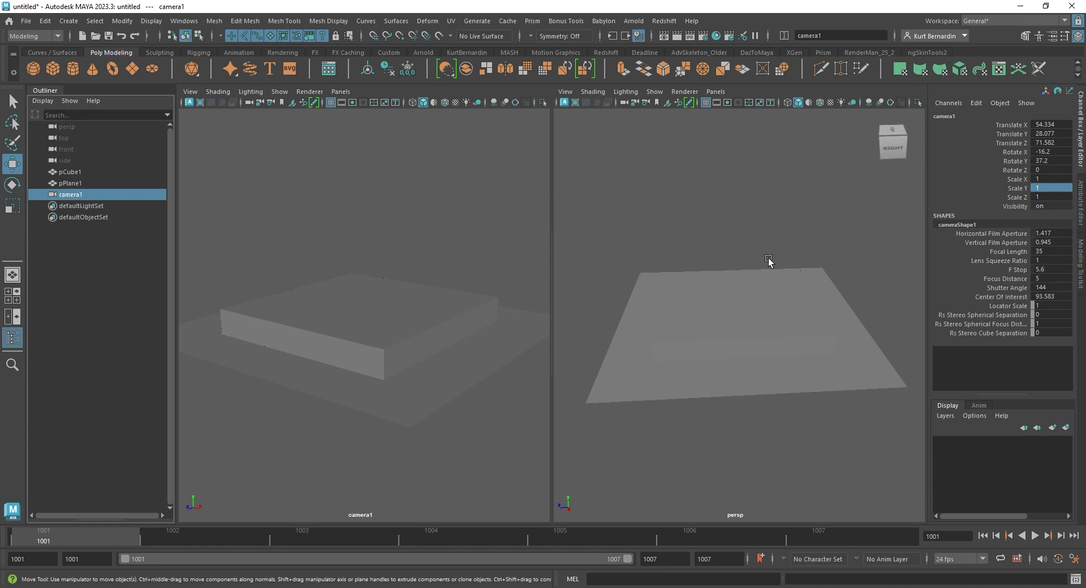
click(1077, 212)
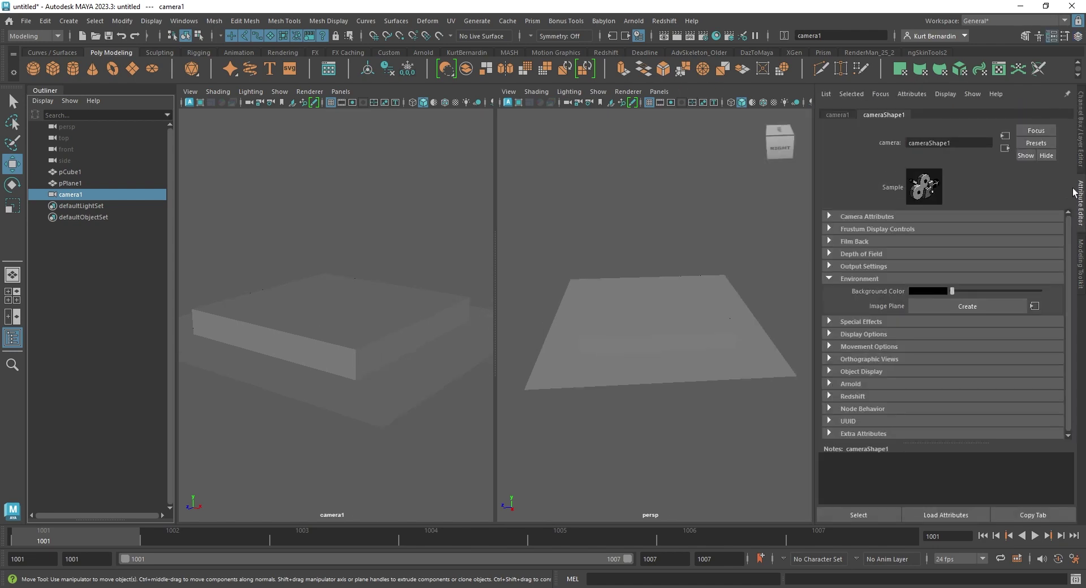
click(846, 278)
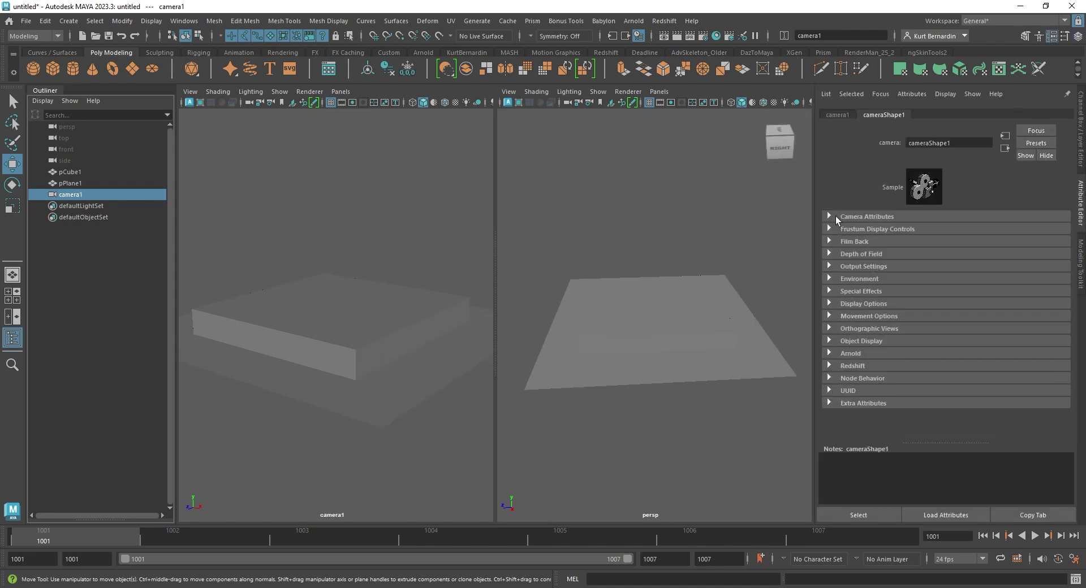
click(838, 227)
click(860, 278)
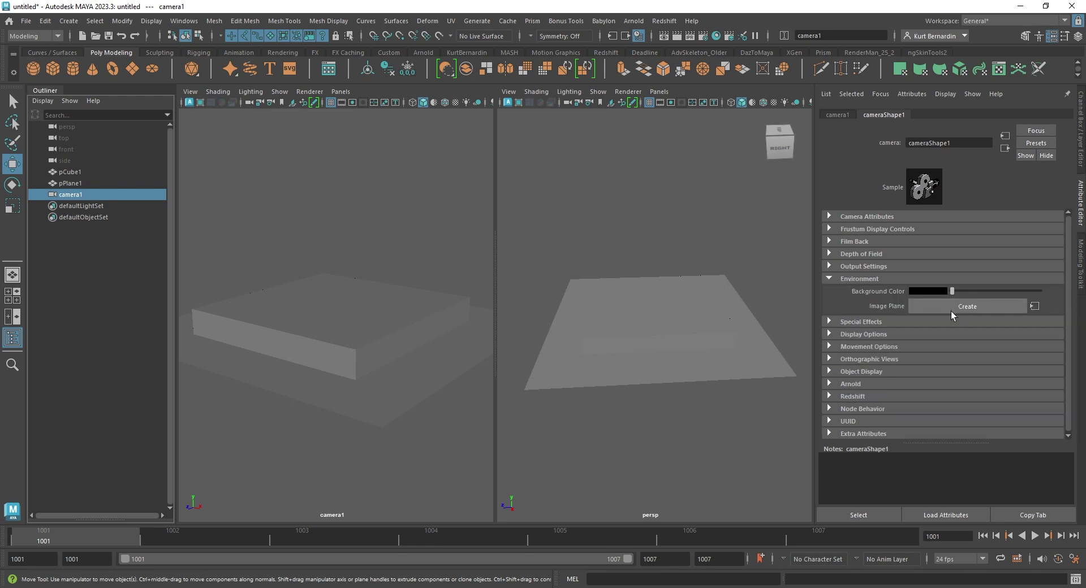
Step: Create an image plane loaded with reference_photography_bedroom_01.png
click(969, 307)
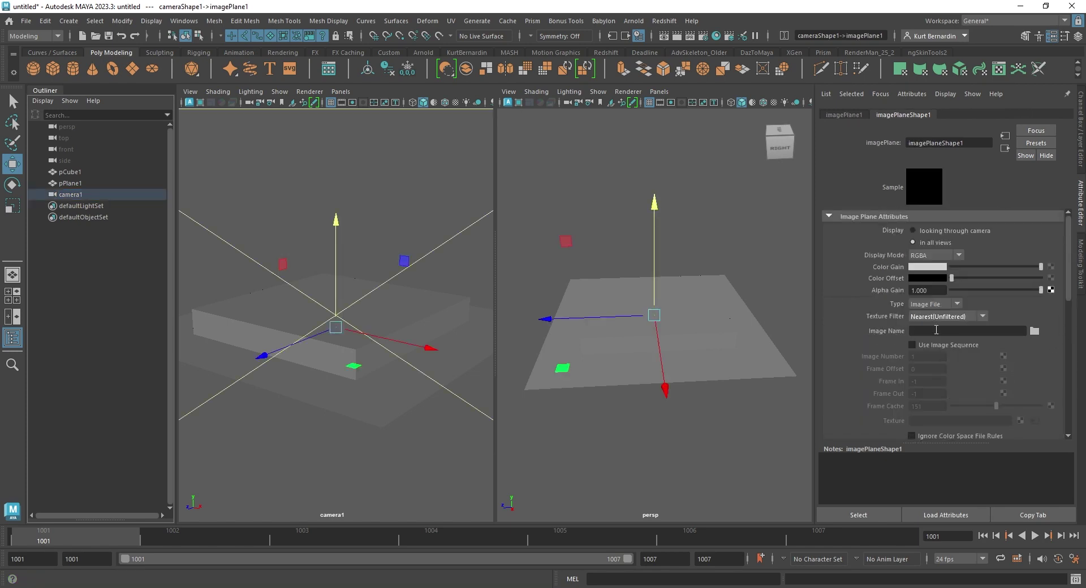
click(1033, 331)
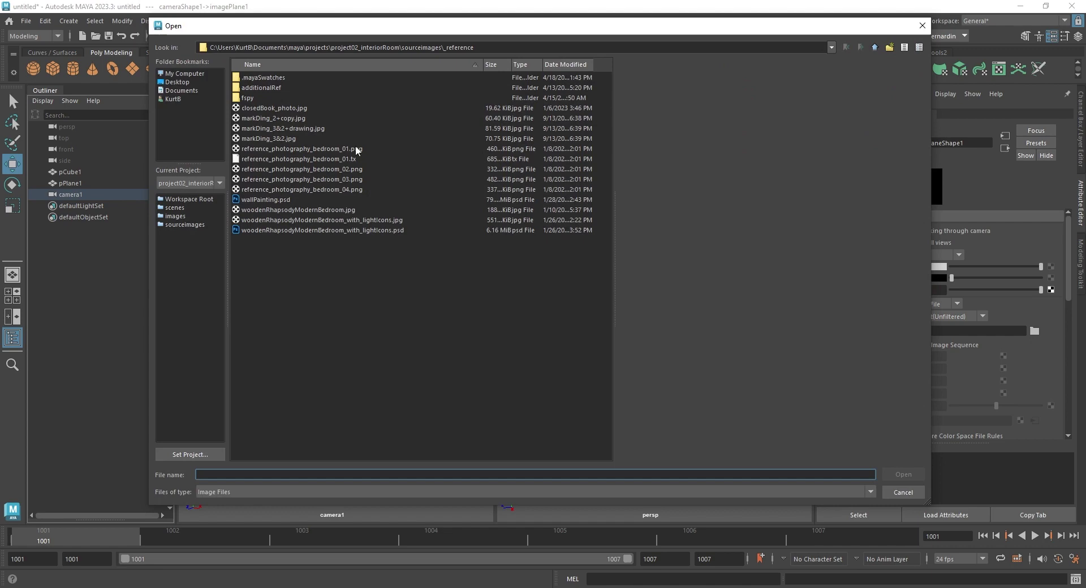
click(317, 148)
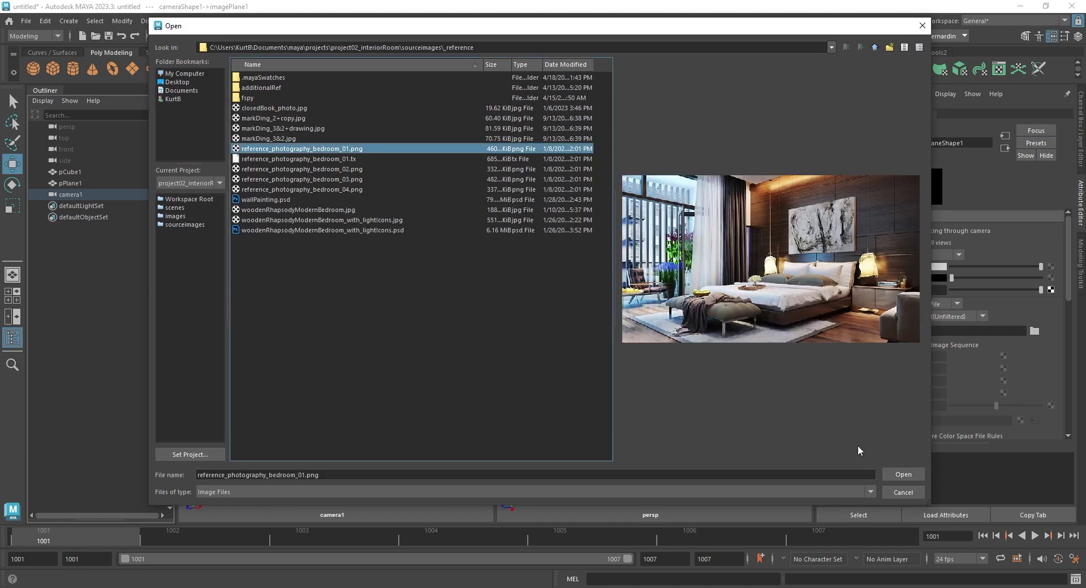
click(902, 474)
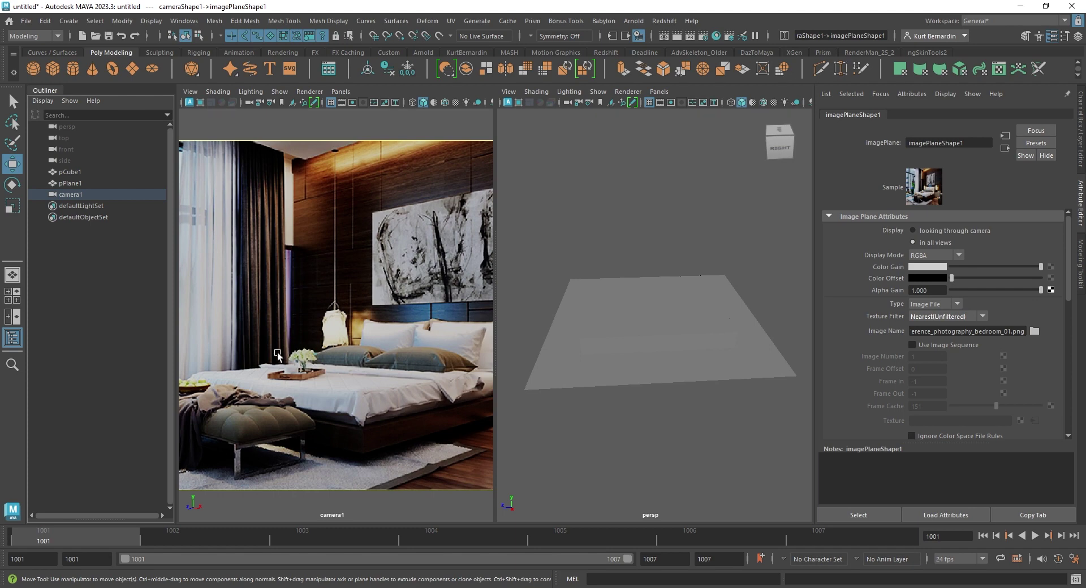
Step: Set the image plane's Placement Depth to 100, then to 200
scroll(568, 274, down, 5)
mouse_move(568, 274)
alt+mouse_down()
mouse_move(701, 233)
mouse_move(601, 215)
alt+mouse_up()
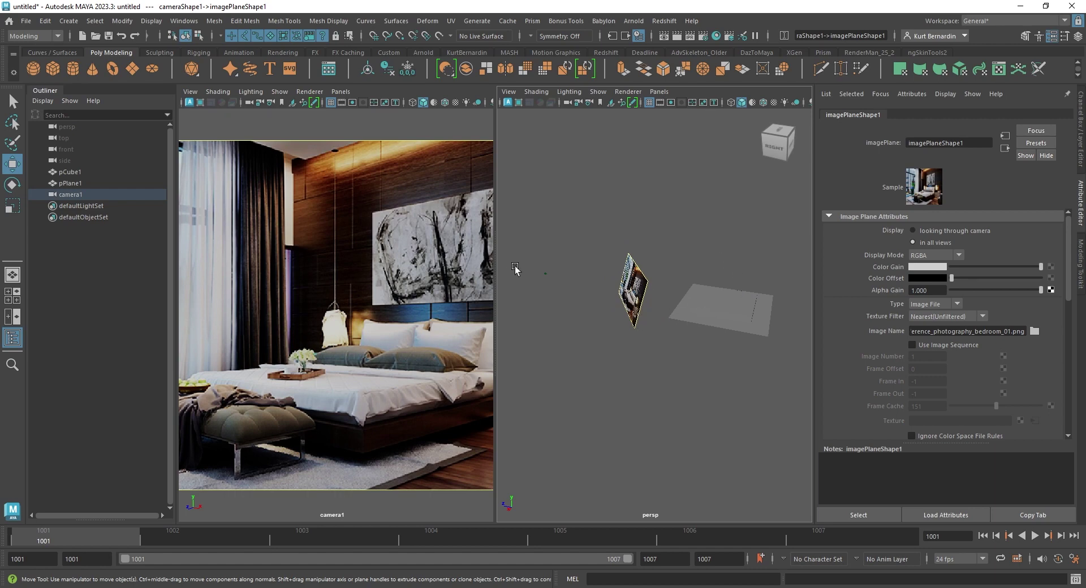
drag(522, 256, 560, 306)
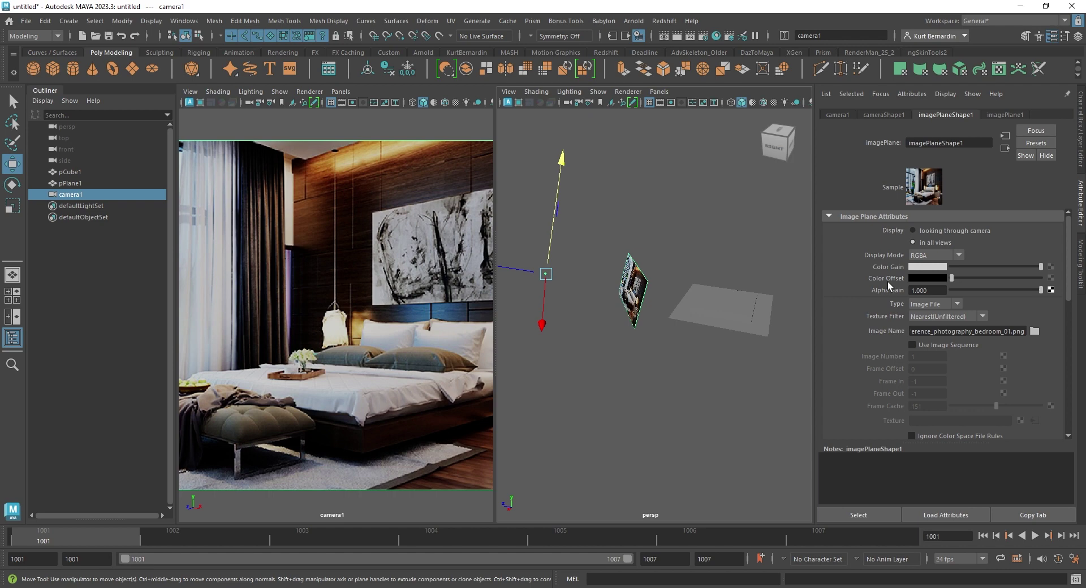
scroll(945, 297, down, 1)
scroll(938, 299, down, 1)
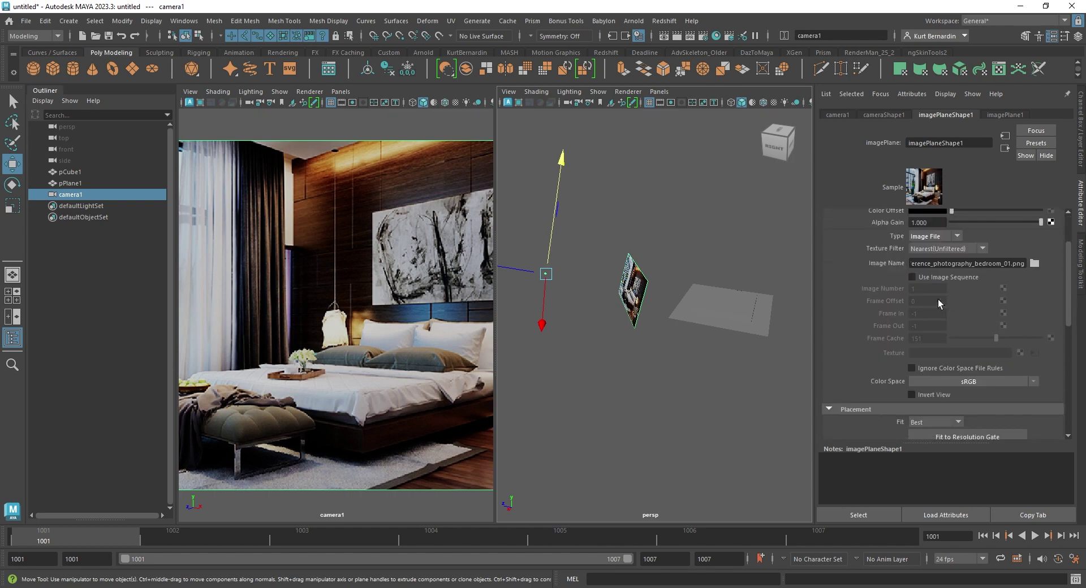
scroll(907, 369, down, 2)
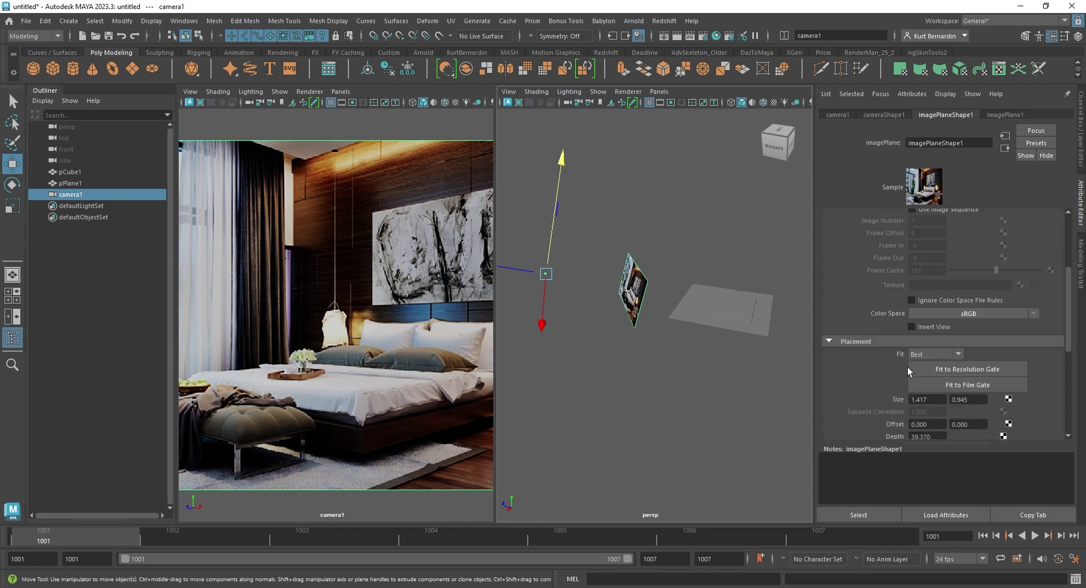
scroll(907, 368, down, 2)
double_click(916, 369)
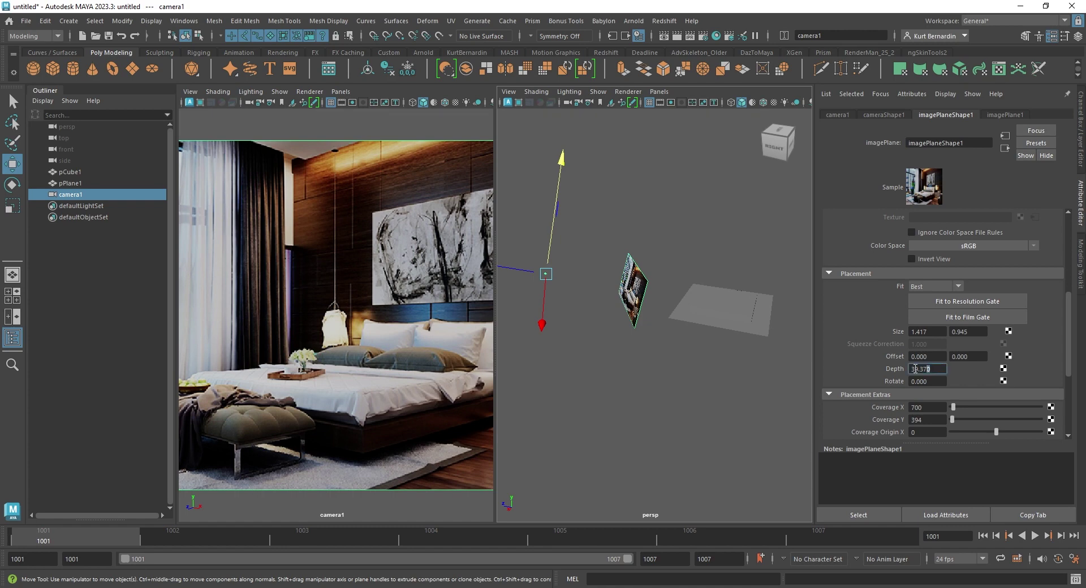
text(100)
key(Return)
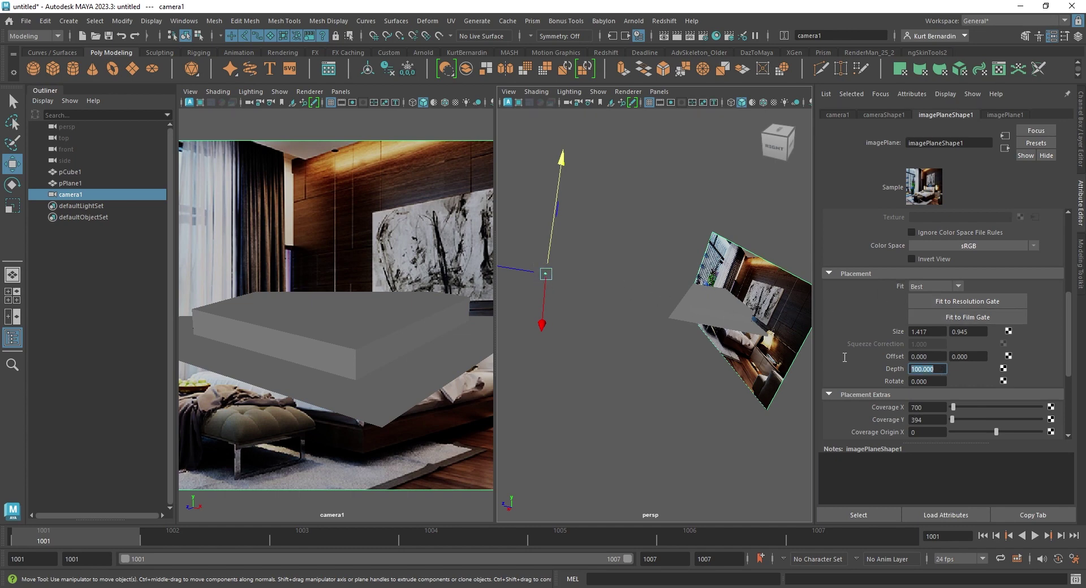
text(200)
key(Return)
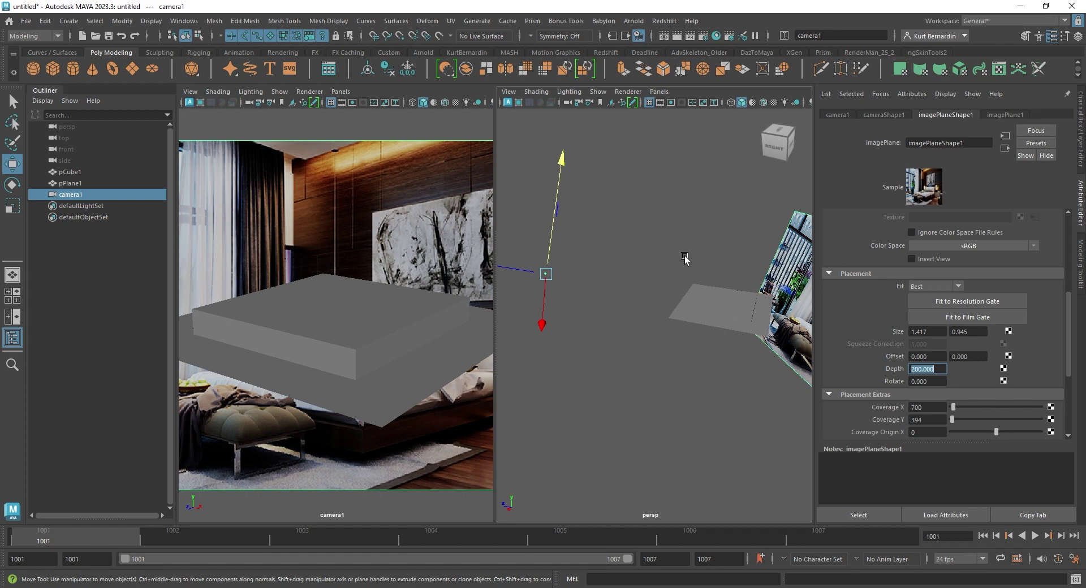
Step: Maximize camera1's view with X-Ray and Wireframe on Shaded, lower the camera, and select pPlane1
mouse_move(545, 277)
alt+mouse_down()
mouse_move(503, 215)
mouse_move(573, 200)
alt+mouse_up()
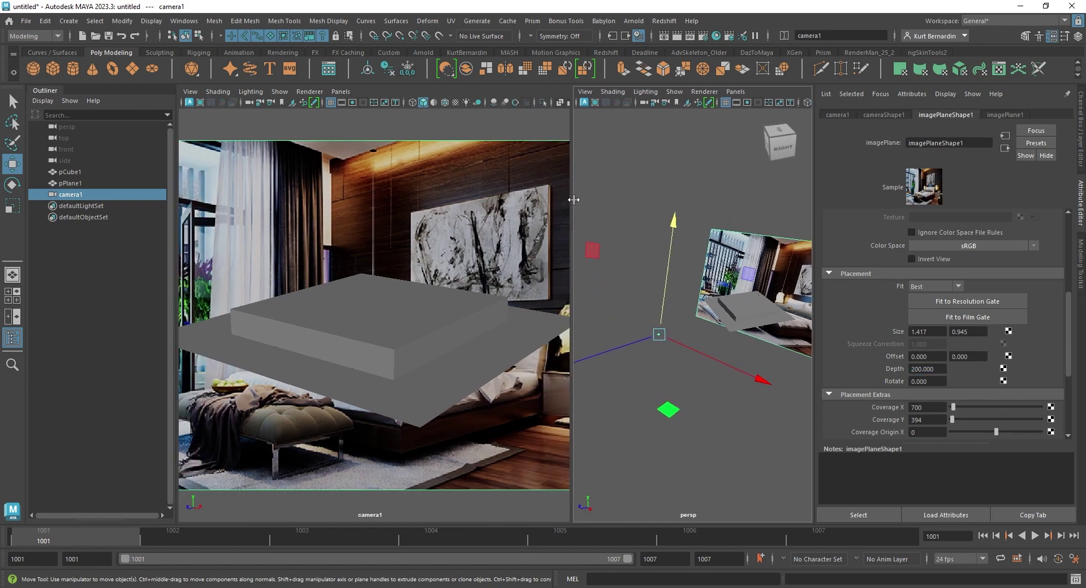
key(space)
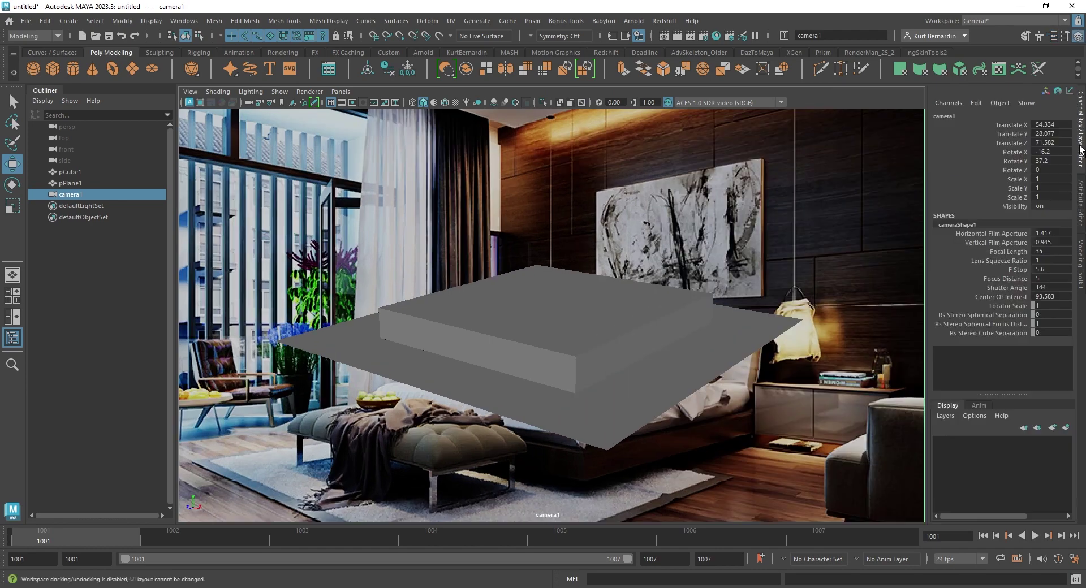
click(1079, 149)
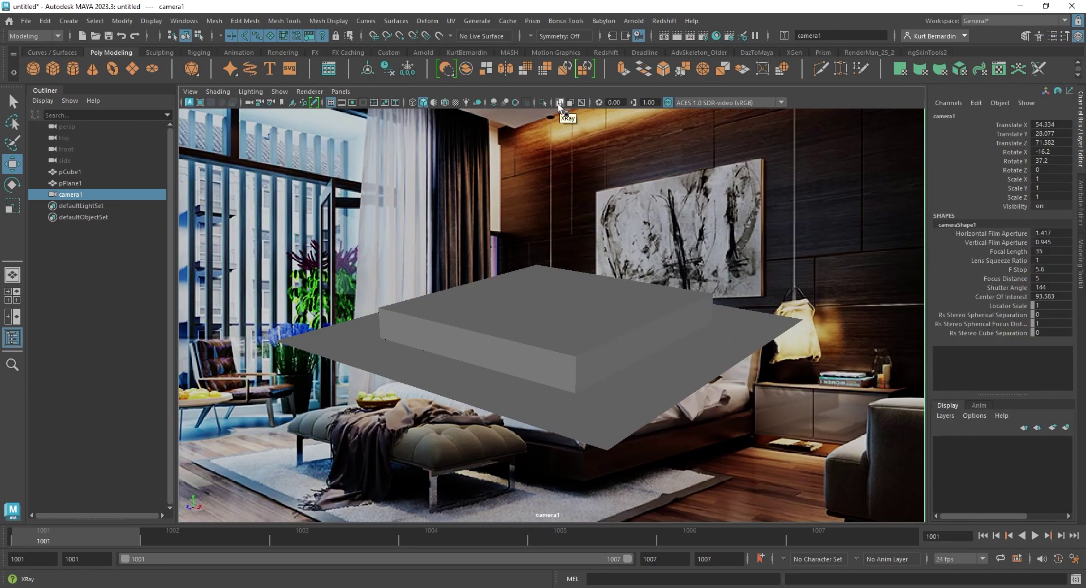
click(558, 104)
click(444, 103)
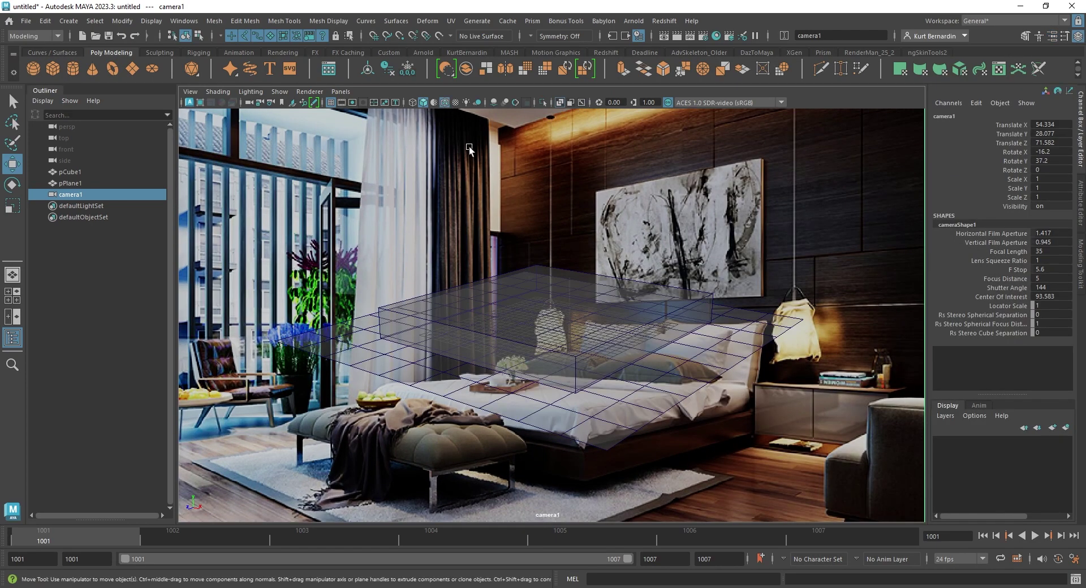
mouse_move(562, 311)
alt+mouse_down()
mouse_move(562, 377)
mouse_move(622, 396)
alt+mouse_up()
click(748, 433)
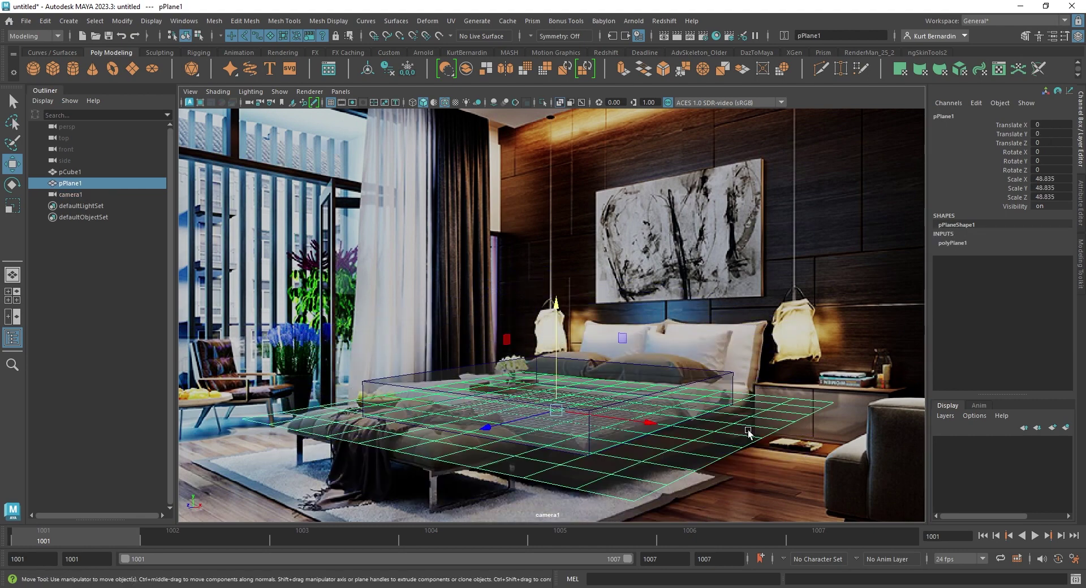
Step: Hide the floor plane and return to the side-by-side two-pane layout
key(ctrl+h)
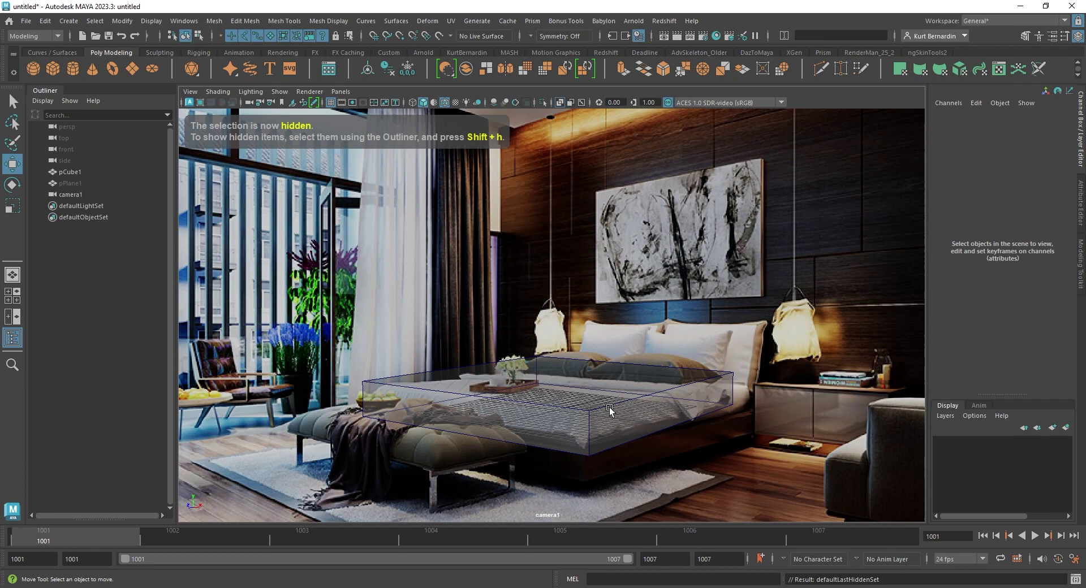
mouse_move(601, 412)
alt+mouse_down()
mouse_move(595, 401)
mouse_move(610, 396)
alt+mouse_up()
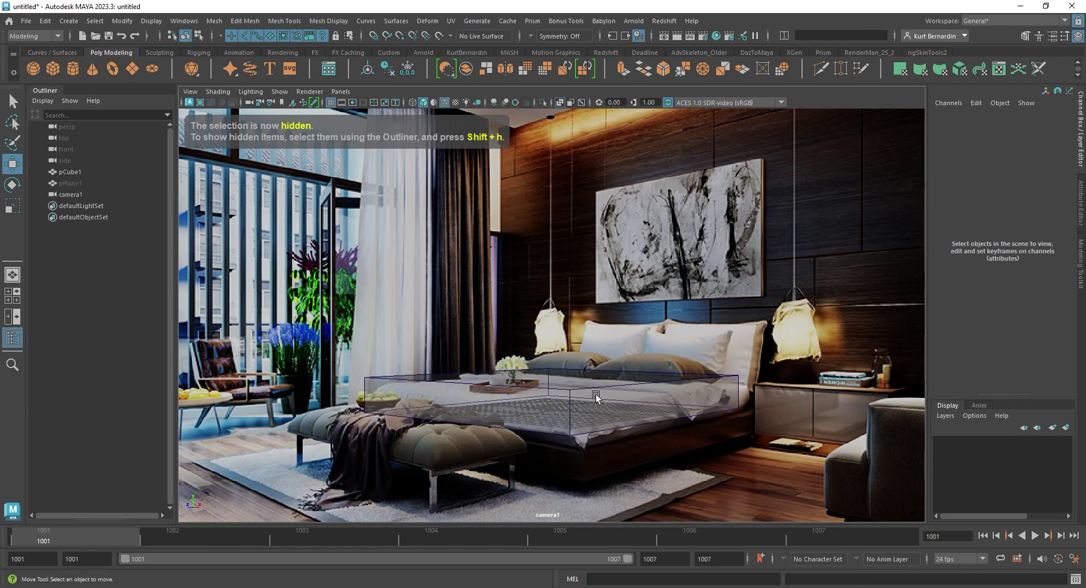
key(space)
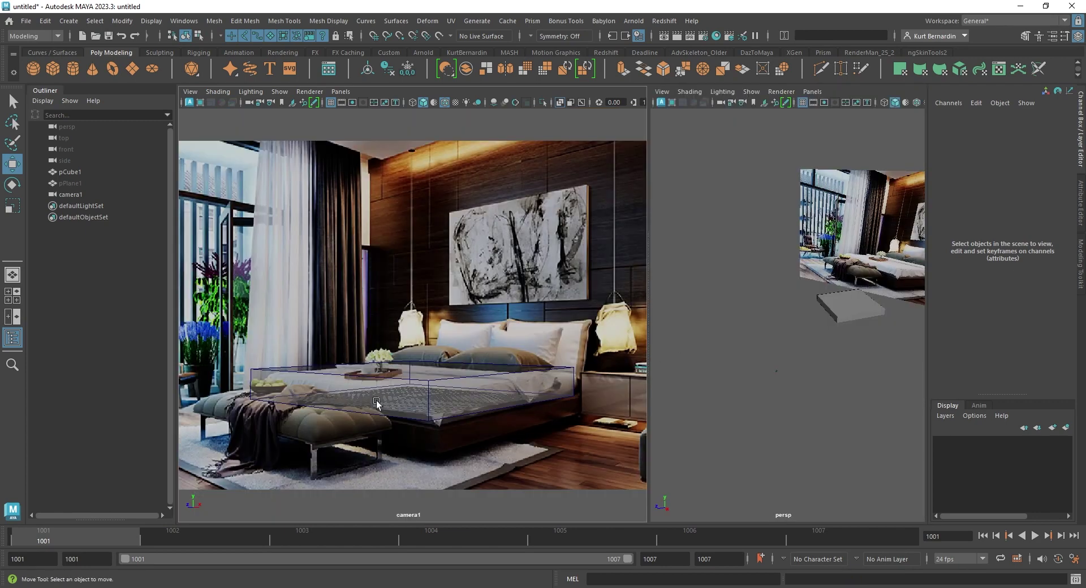
Step: Tumble and dolly camera1 until the box lines up with the photo's bed
alt+drag(378, 402, 379, 407)
mouse_move(786, 317)
alt+mouse_down()
mouse_move(792, 305)
mouse_move(758, 270)
alt+mouse_up()
mouse_move(759, 270)
alt+right_down()
mouse_move(768, 267)
mouse_move(759, 256)
alt+right_up()
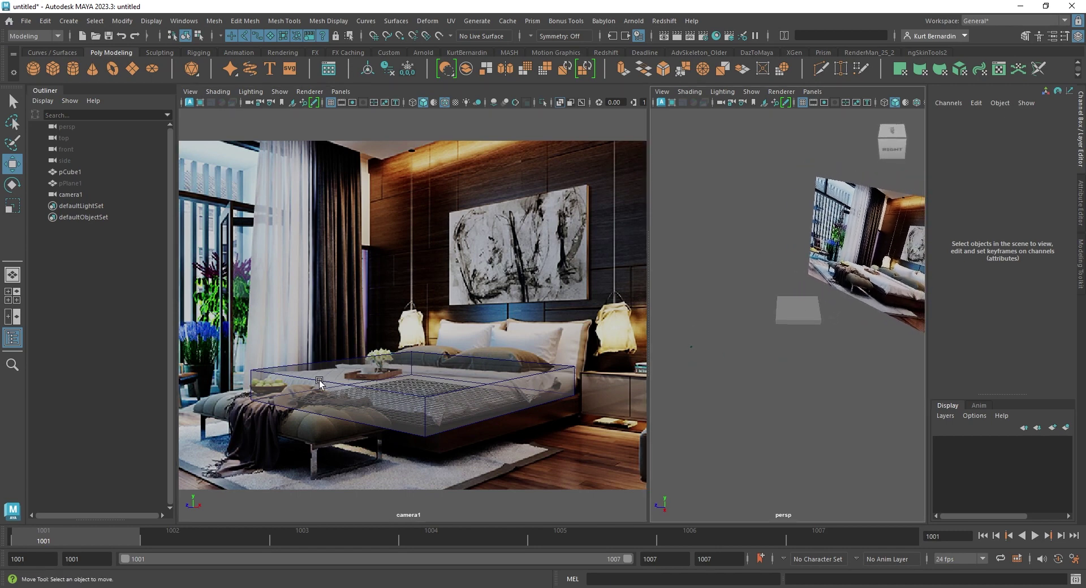
mouse_move(319, 383)
alt+mouse_down()
mouse_move(413, 384)
mouse_move(438, 359)
alt+mouse_up()
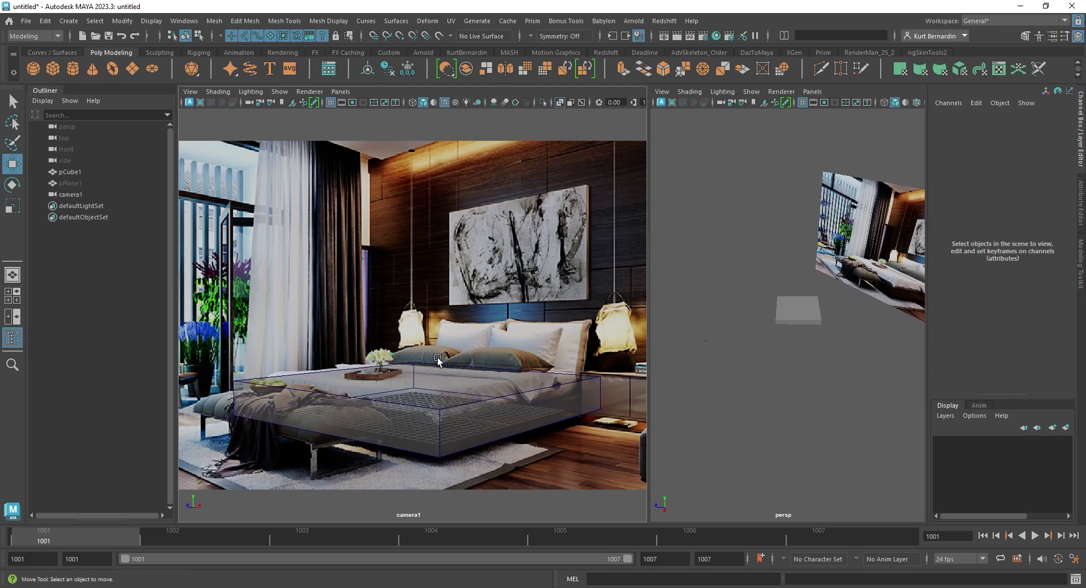
alt+drag(437, 356, 463, 452)
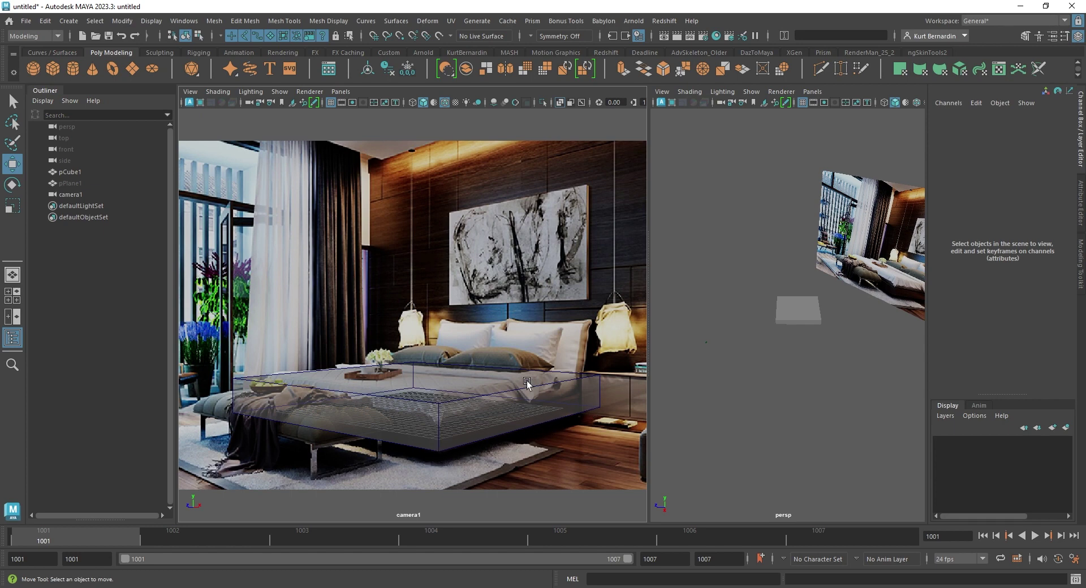
alt+right_drag(528, 385, 494, 380)
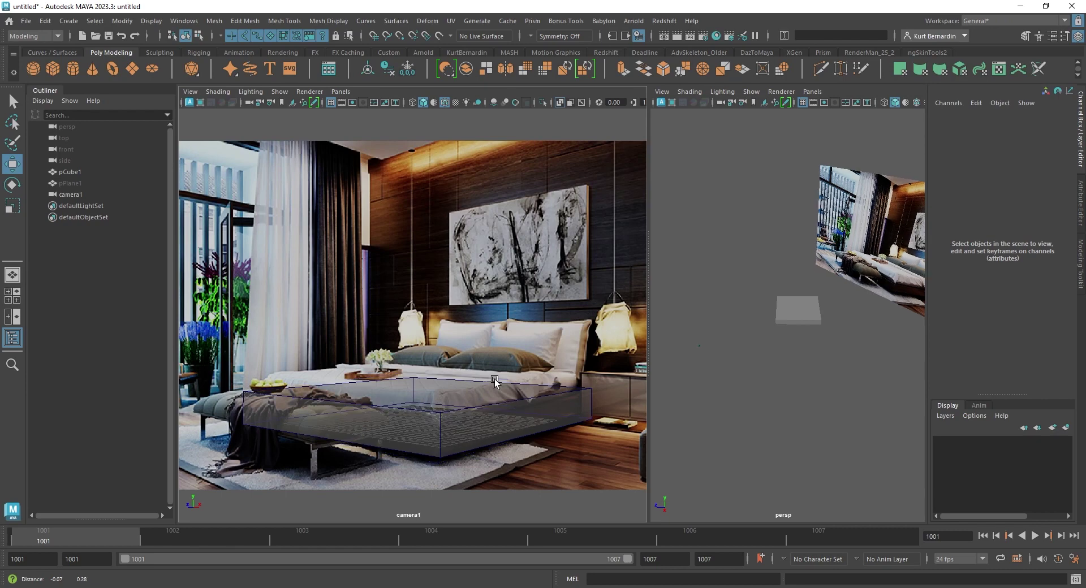
Step: Unhide the floor plane and set its width and height subdivisions to 1
click(78, 181)
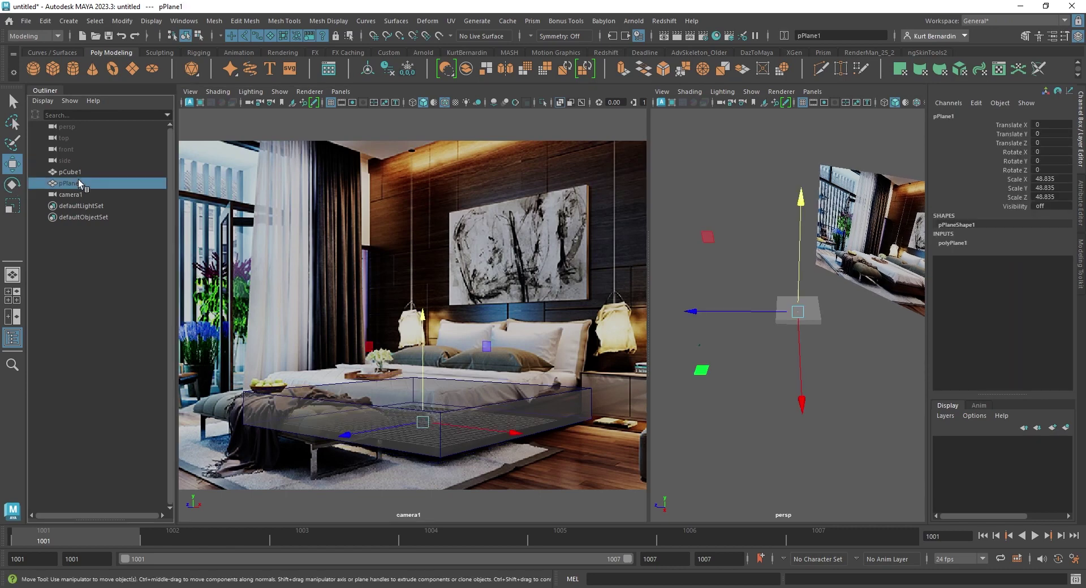
key(shift+h)
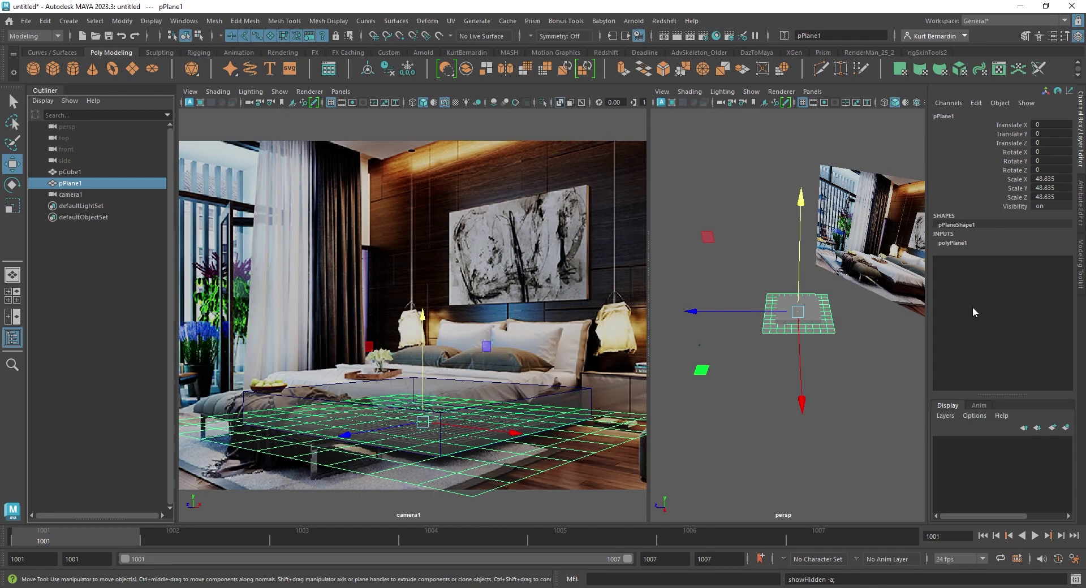
click(975, 243)
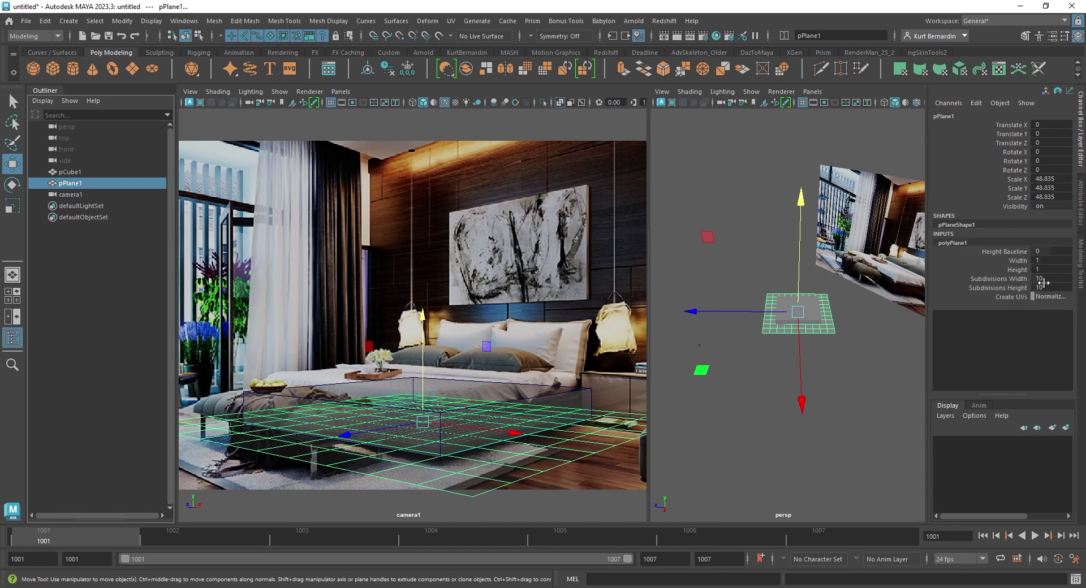
drag(1046, 280, 1048, 288)
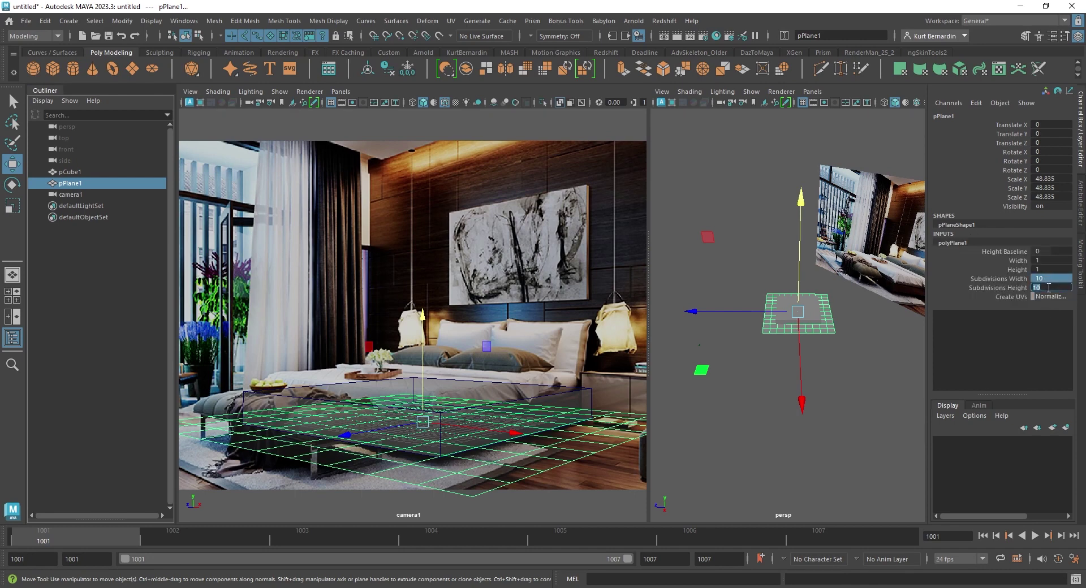
text(1)
key(Return)
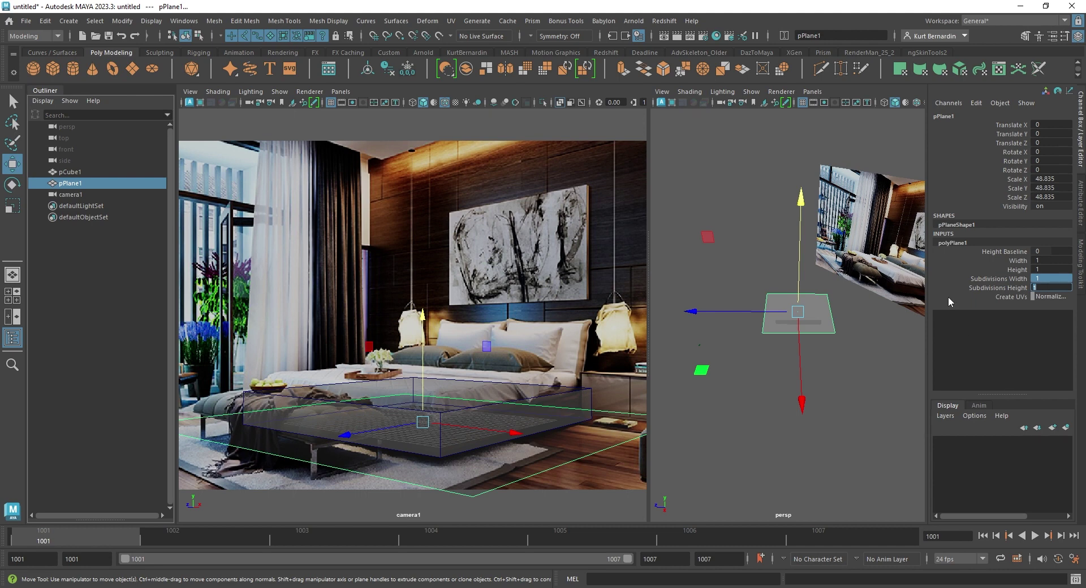
key(Return)
Step: Select the plane's back edge and extrude it upward into a wall
key(q)
alt+drag(837, 294, 794, 251)
right_drag(807, 250, 805, 223)
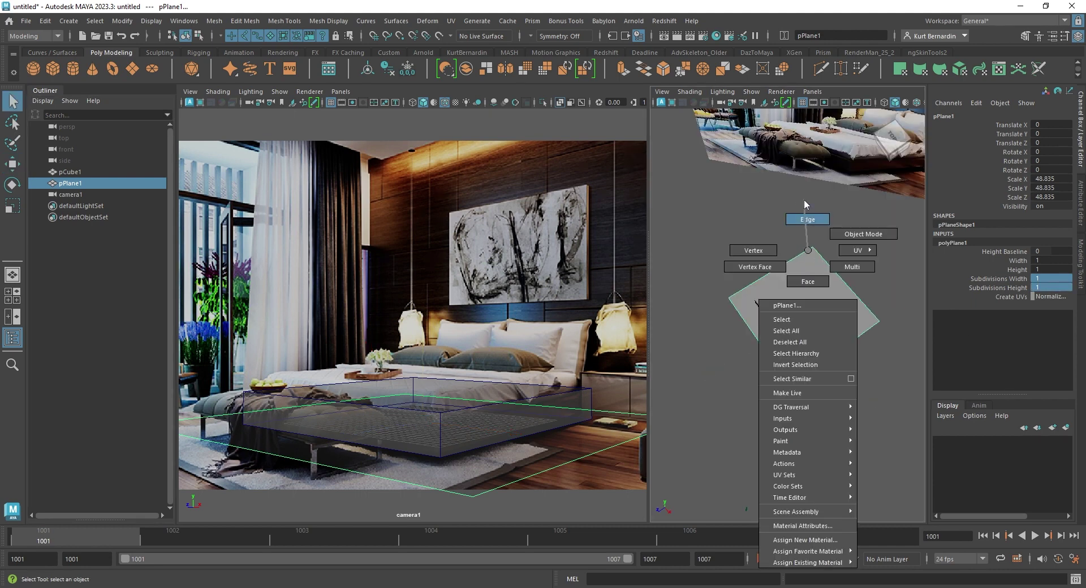
mouse_move(751, 213)
mouse_down()
mouse_move(825, 255)
mouse_move(814, 236)
mouse_move(819, 266)
mouse_up()
click(803, 280)
alt+middle_drag(819, 266, 775, 289)
shift+right_drag(775, 286, 776, 301)
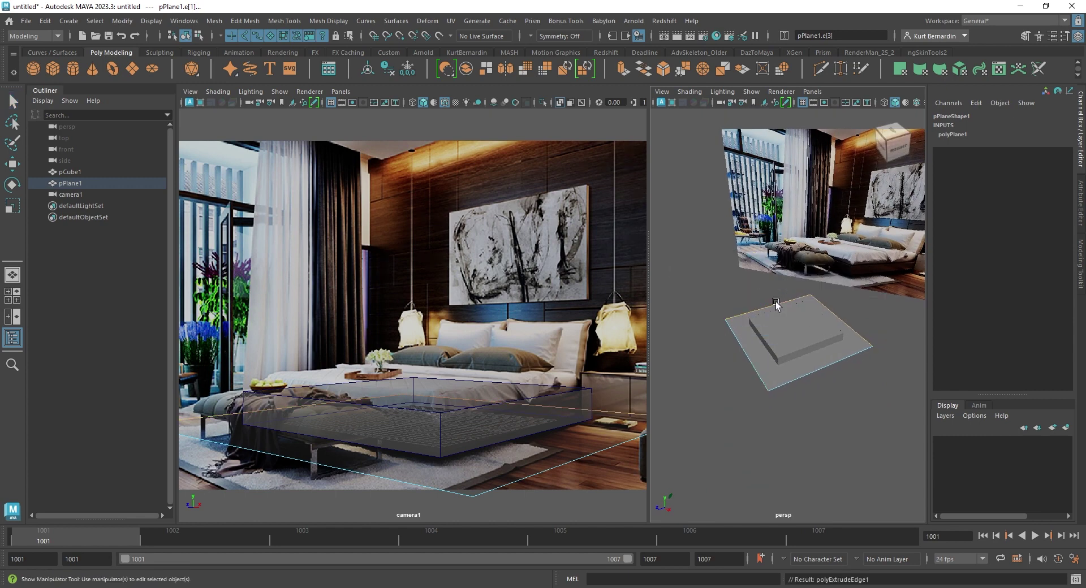
drag(795, 266, 798, 138)
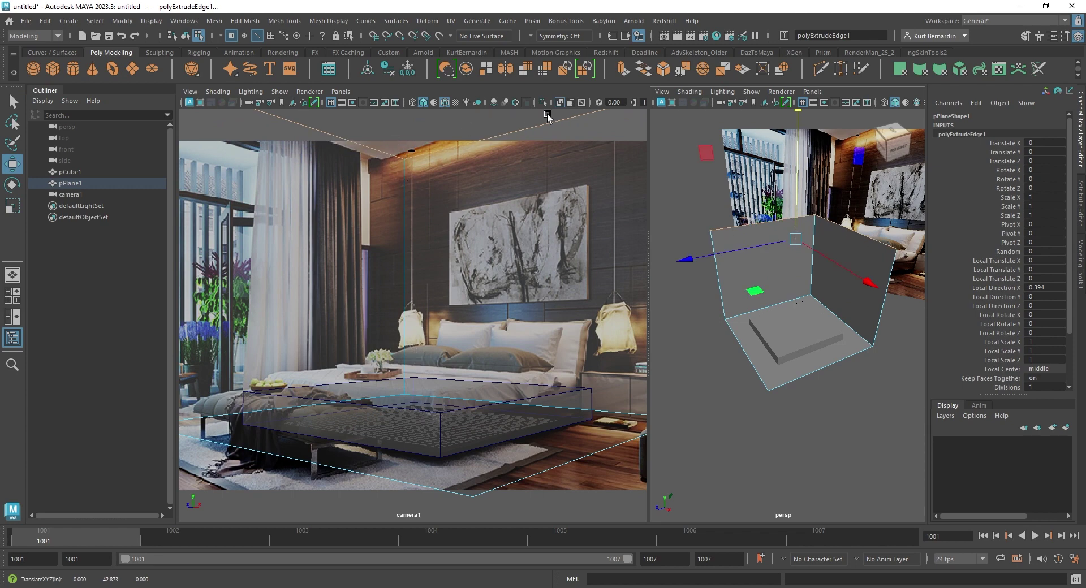
Step: Move the right wall face slightly along X in face mode
alt+drag(849, 306, 882, 294)
key(space)
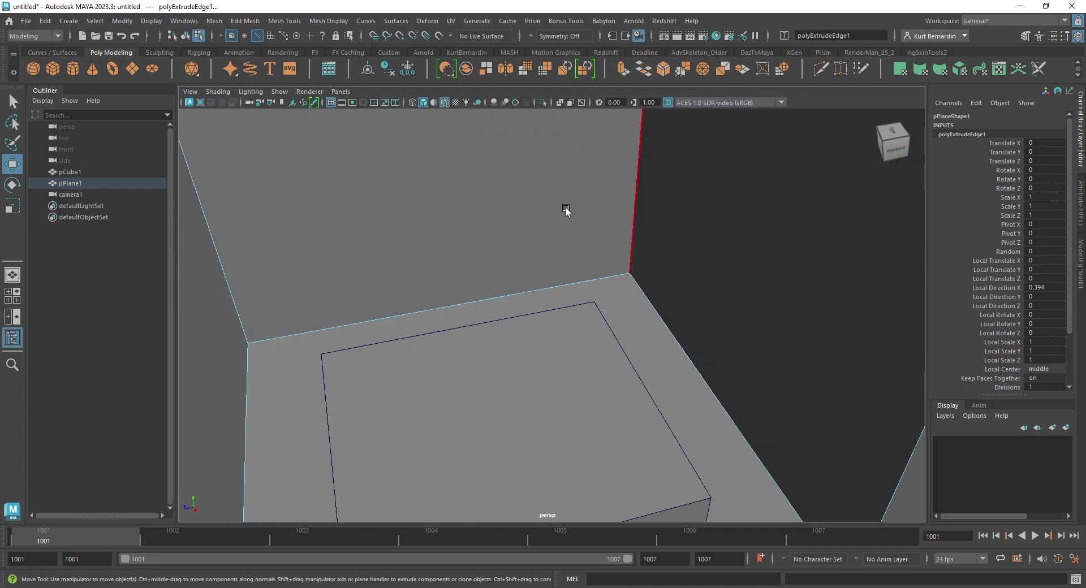
alt+drag(567, 211, 594, 256)
right_drag(637, 236, 637, 265)
click(650, 260)
mouse_move(650, 260)
alt+mouse_down()
mouse_move(608, 301)
mouse_move(538, 276)
mouse_move(545, 303)
mouse_move(782, 344)
mouse_move(775, 318)
alt+mouse_up()
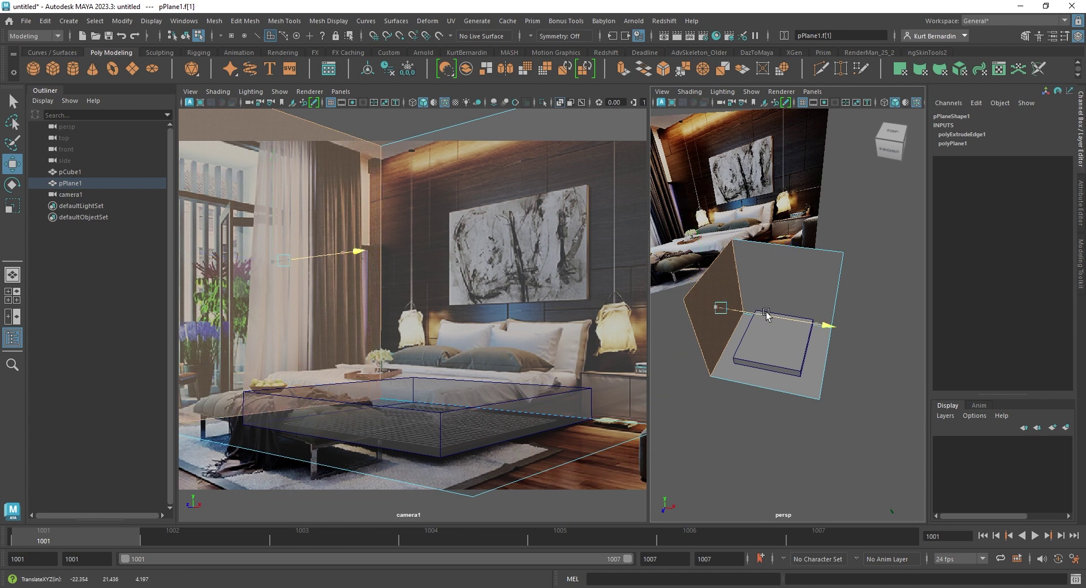
drag(756, 314, 759, 315)
Step: Stretch the floor's right edge outward along X, then return to object mode
right_drag(834, 265, 838, 234)
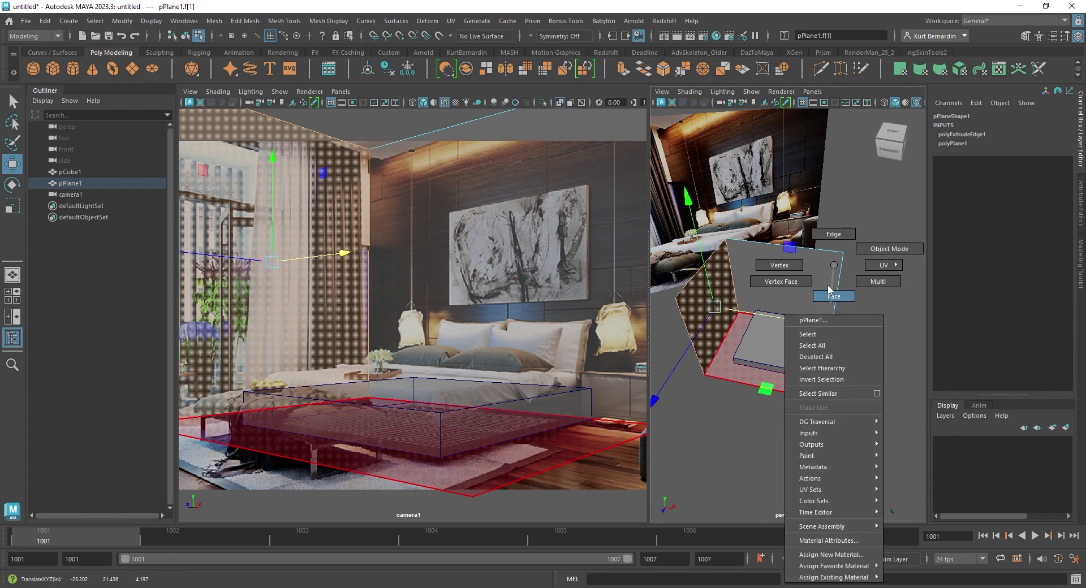
click(845, 340)
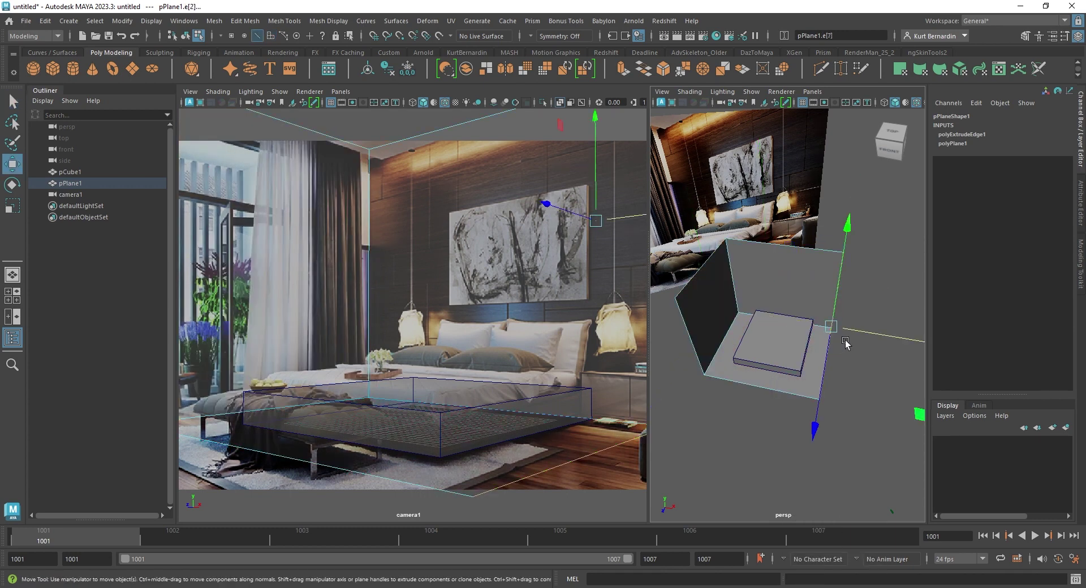
drag(857, 334, 941, 339)
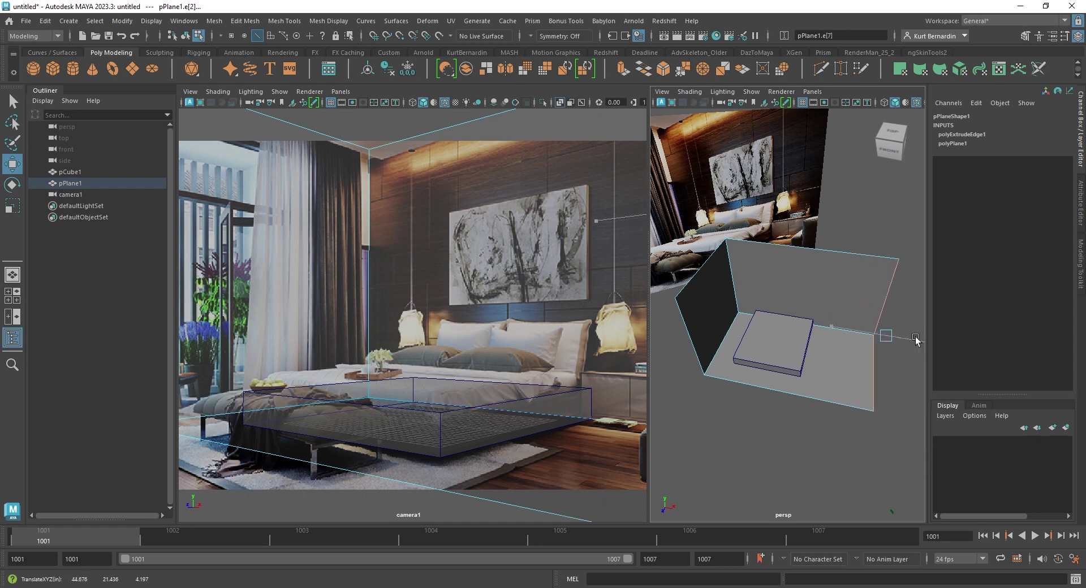
click(797, 393)
click(678, 342)
mouse_move(678, 342)
alt+mouse_down()
mouse_move(681, 369)
mouse_move(712, 351)
alt+mouse_up()
key(F8)
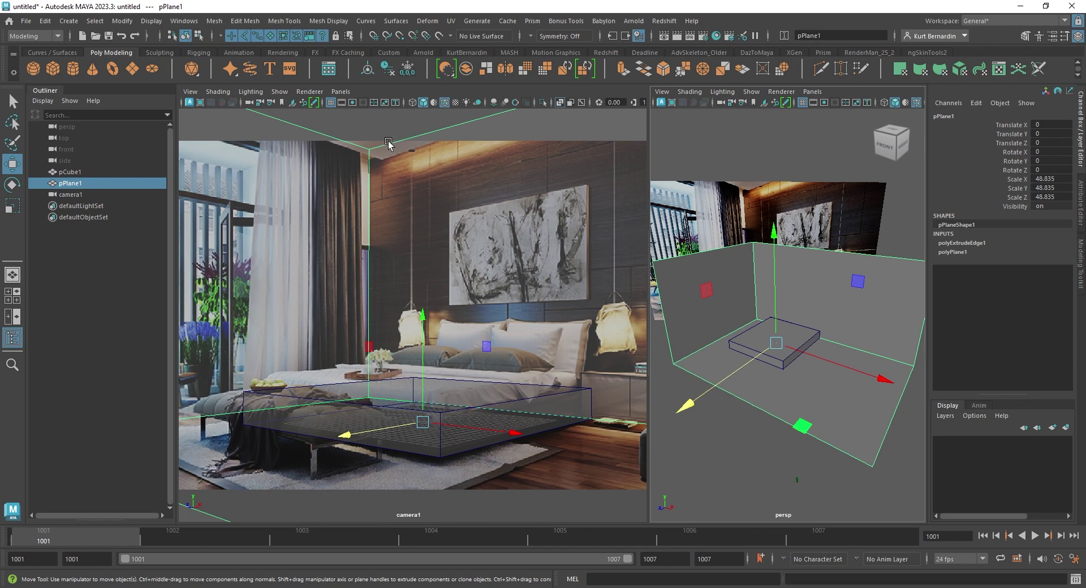
Step: Insert three horizontal edge loops across the walls with the Insert Edge Loop Tool, then select camera1
shift+right_click(794, 287)
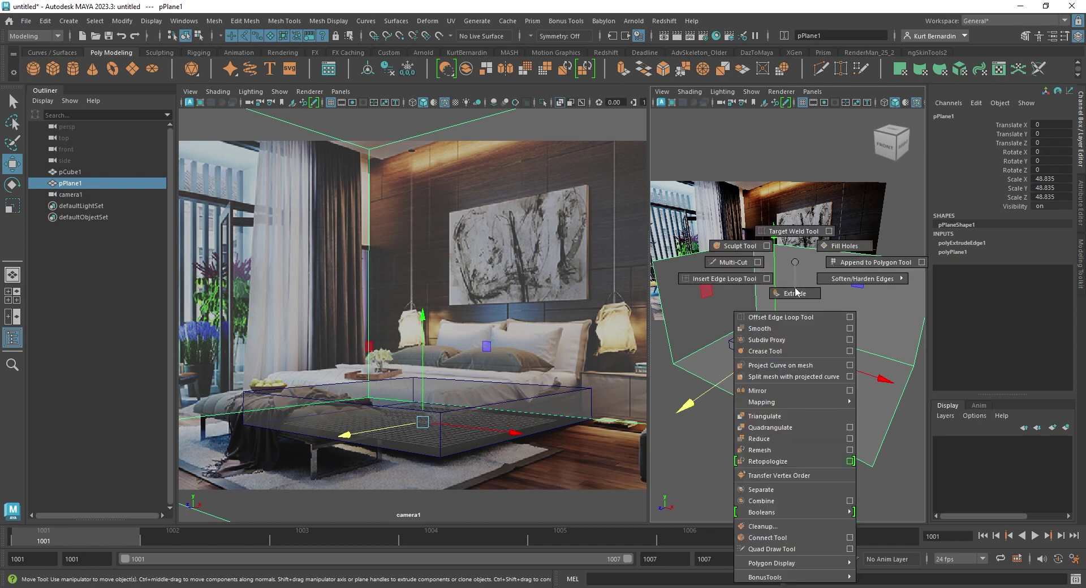
click(766, 278)
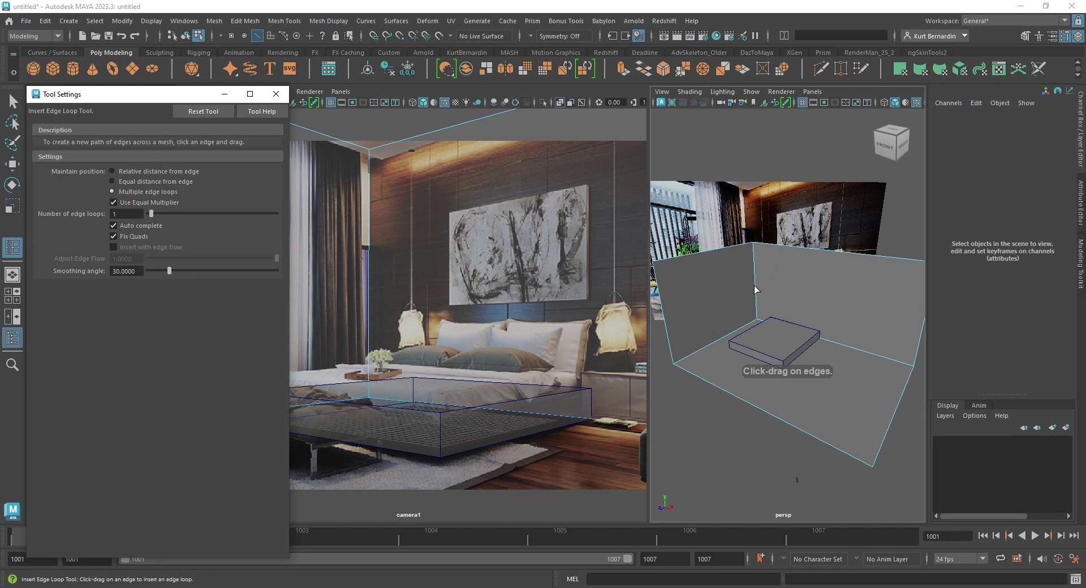
click(754, 286)
click(754, 263)
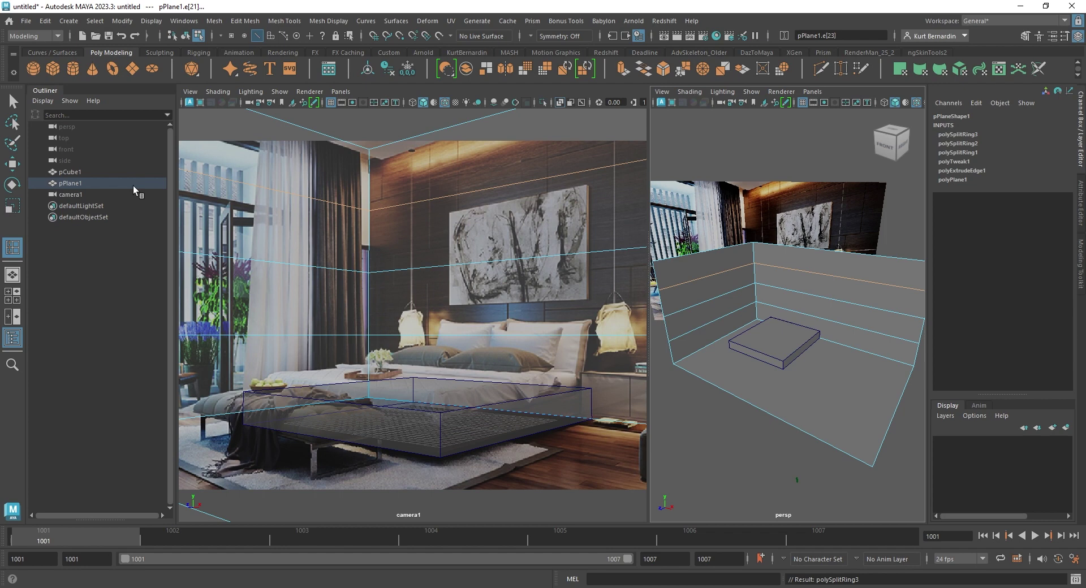
click(71, 195)
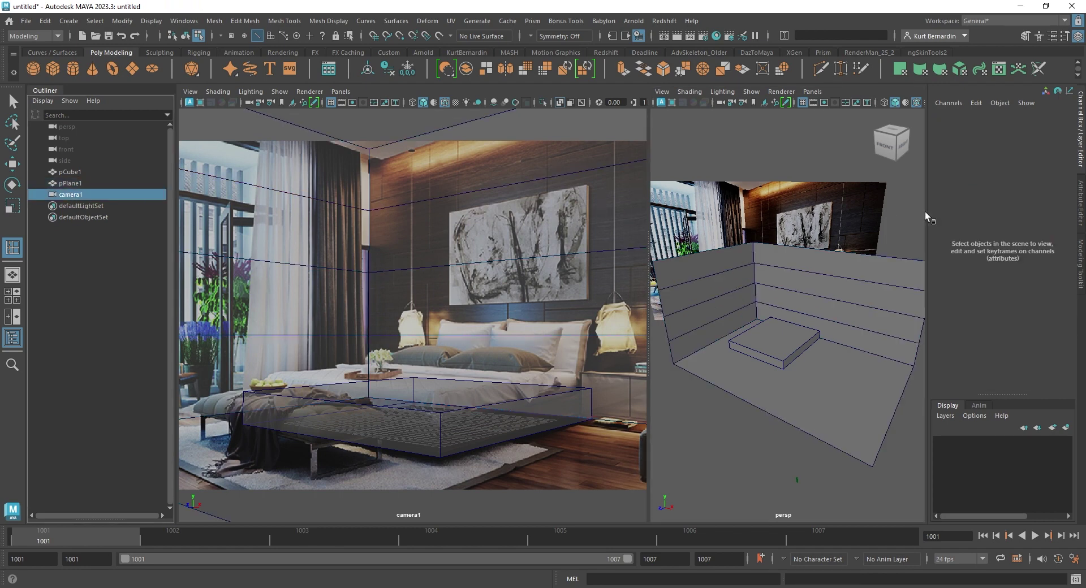
Step: Set camera1's focal length to 30 and dolly and pan it toward the bed
click(71, 195)
key(w)
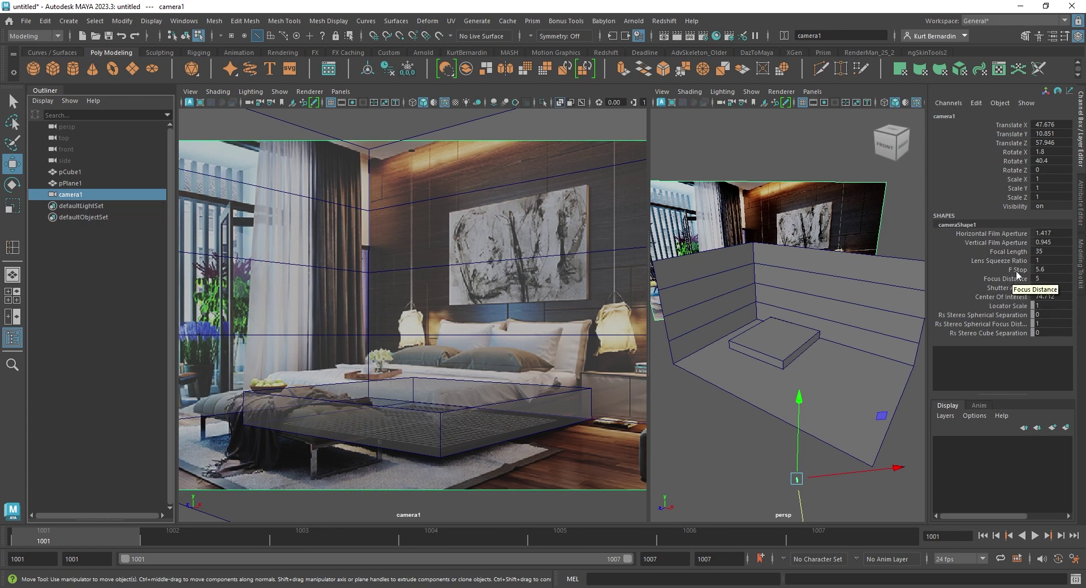
double_click(1043, 251)
text(30)
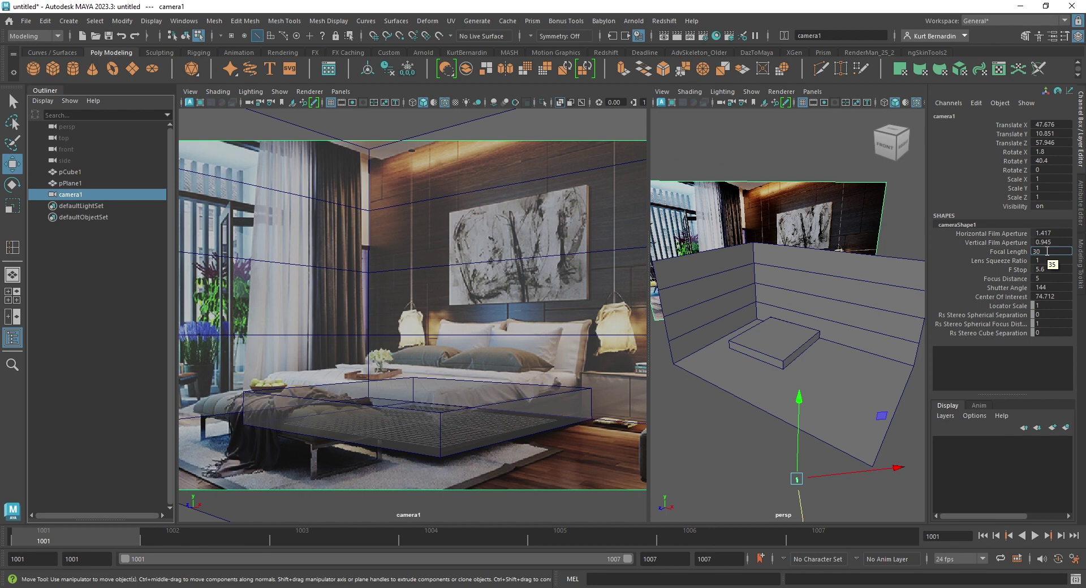
key(Return)
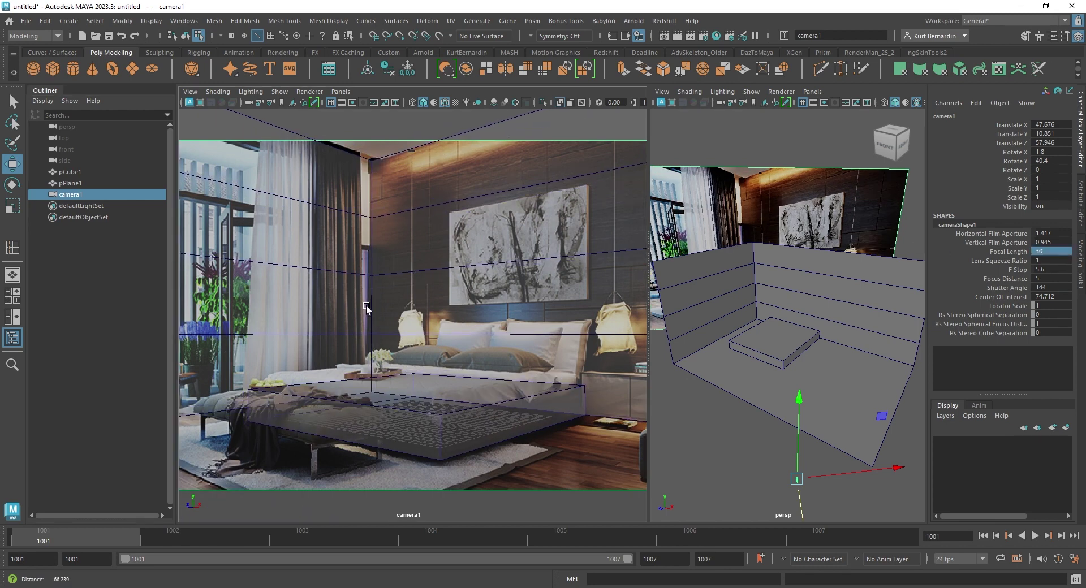
alt+right_drag(365, 306, 366, 294)
alt+middle_drag(365, 293, 375, 300)
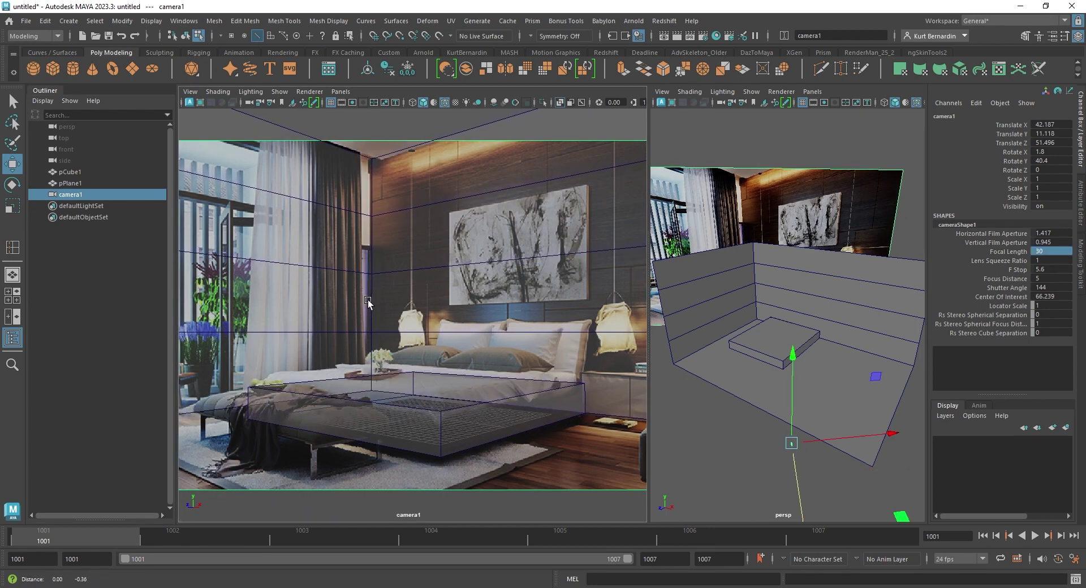
alt+right_drag(375, 301, 375, 294)
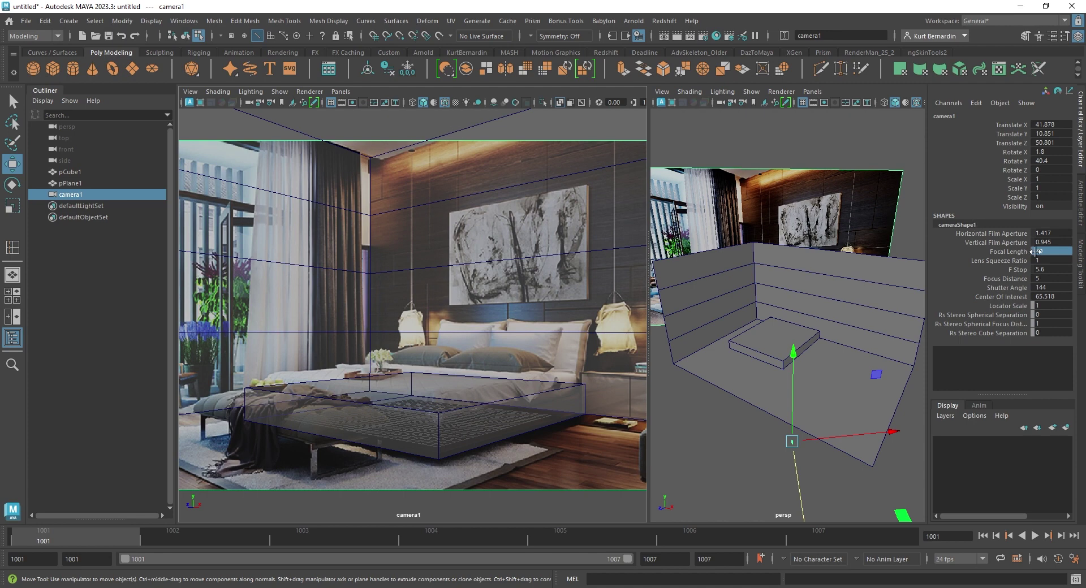
Step: Change the focal length to 28 and fine-tune the camera's position to match the photo
text(28)
key(Return)
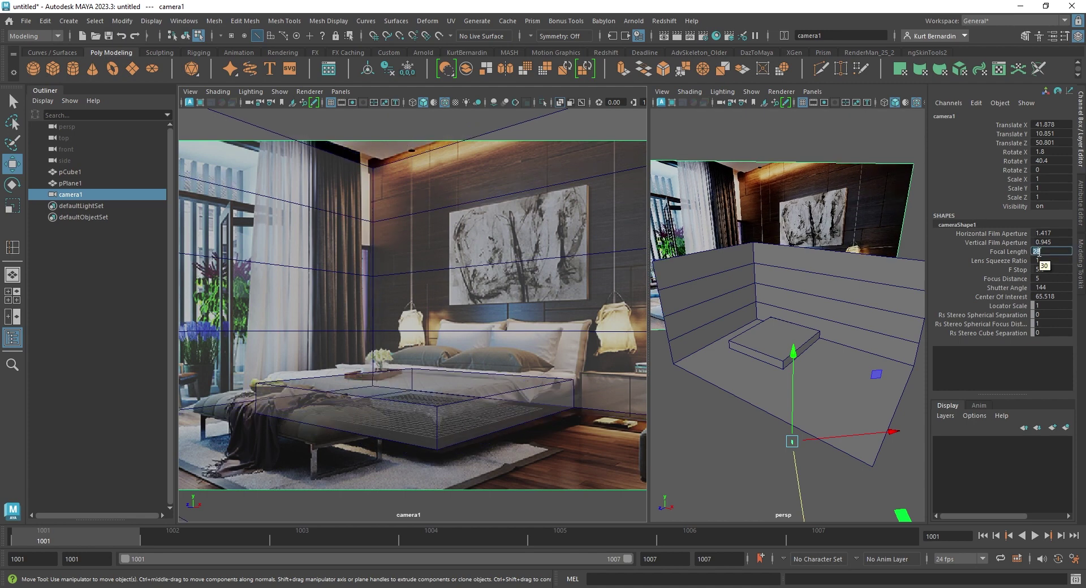
scroll(507, 236, up, 3)
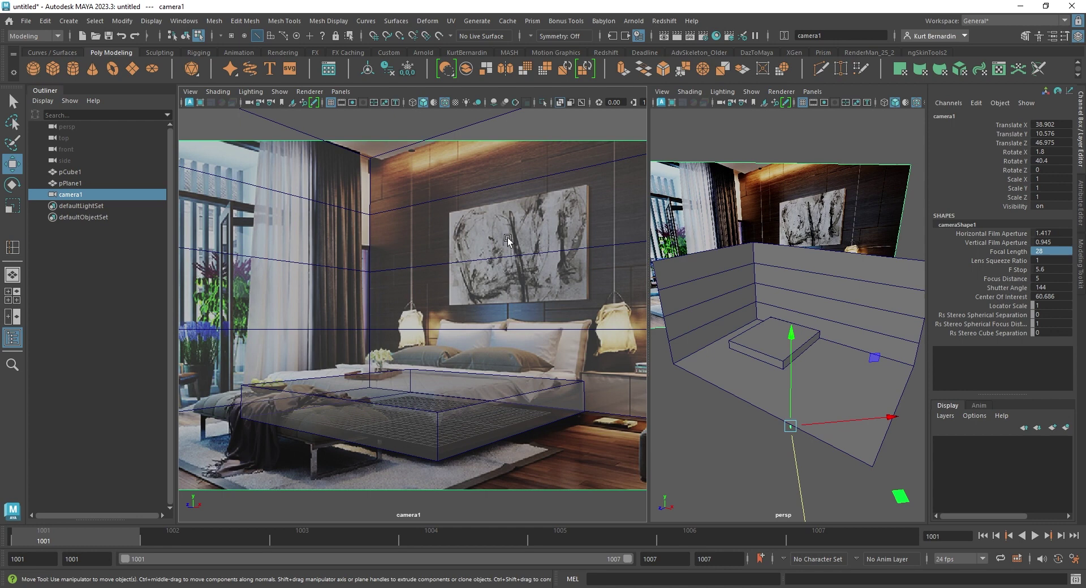
alt+drag(508, 237, 526, 261)
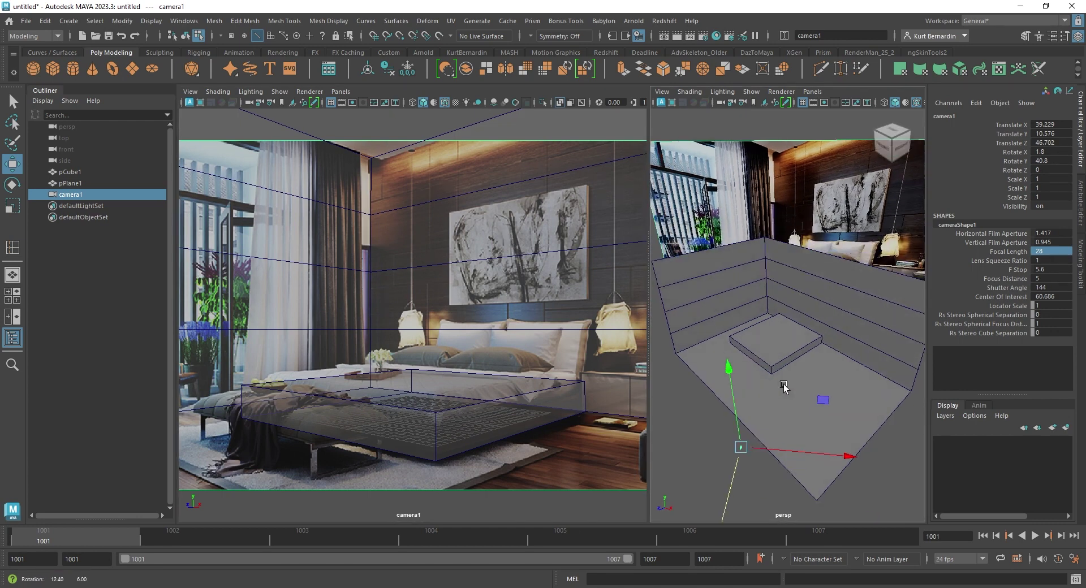
alt+drag(796, 370, 724, 428)
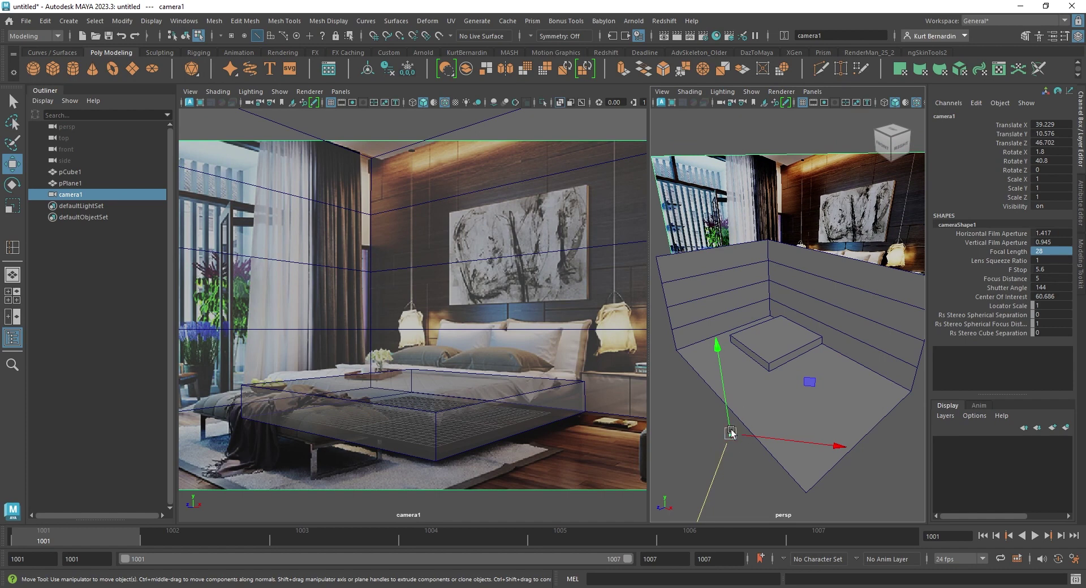
Step: Drag the upper wall edge loop down to sit on the photo's wall line
right_drag(466, 294, 467, 266)
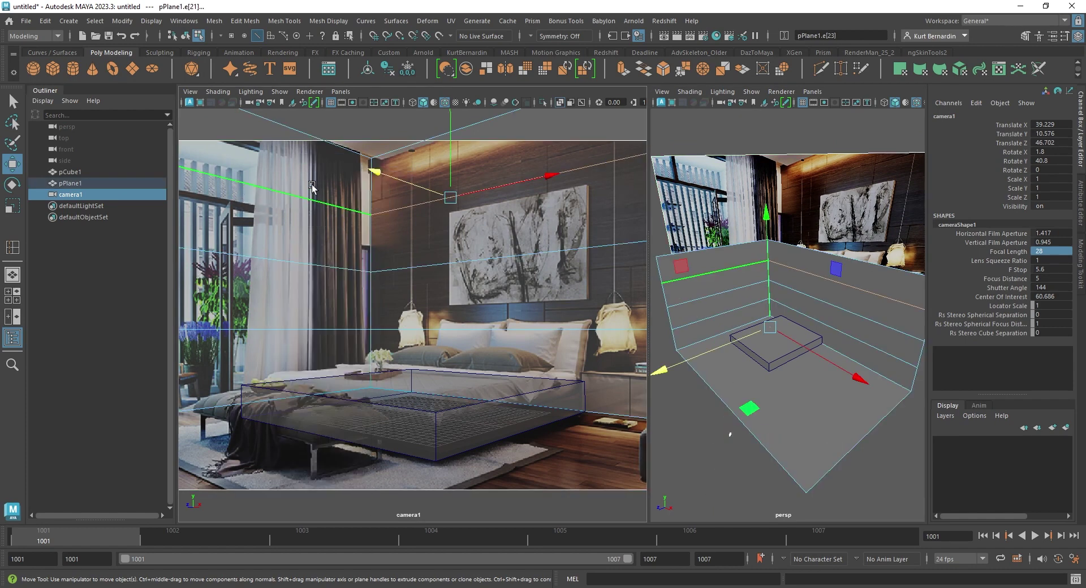
click(351, 153)
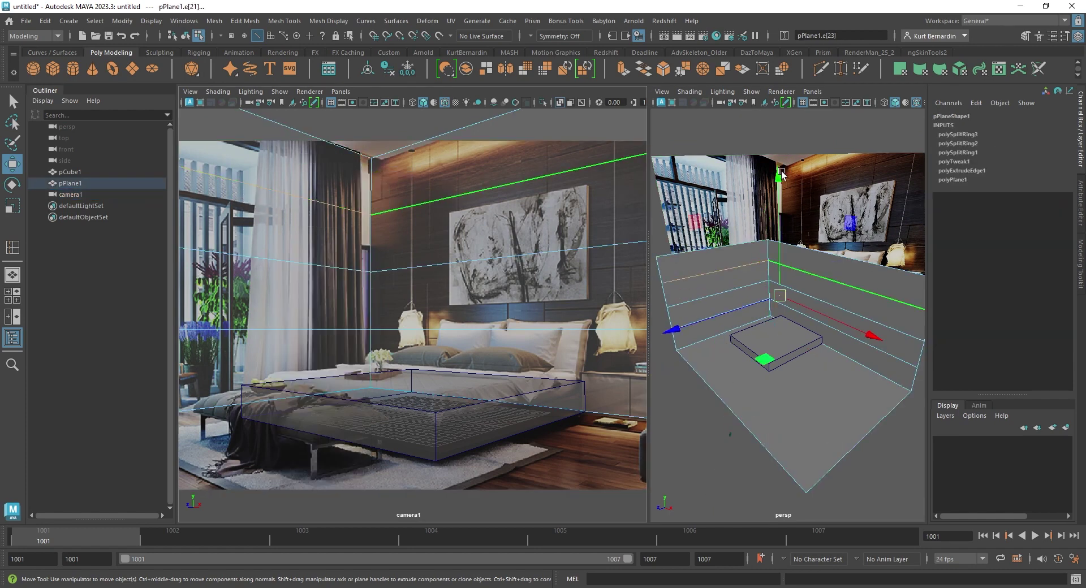
drag(781, 174, 780, 182)
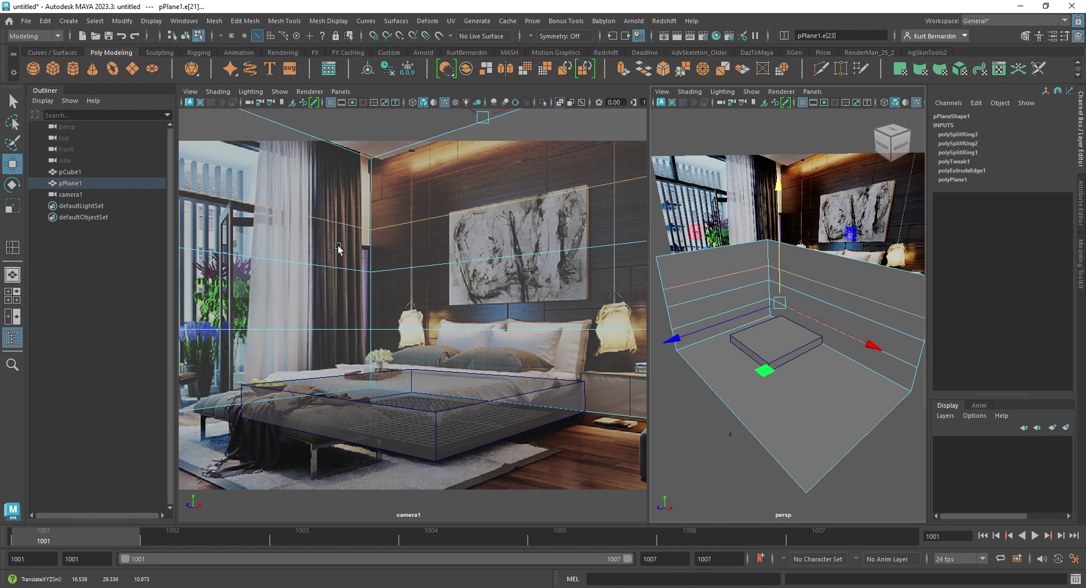
mouse_move(656, 331)
alt+mouse_down()
mouse_move(877, 323)
mouse_move(779, 332)
alt+mouse_up()
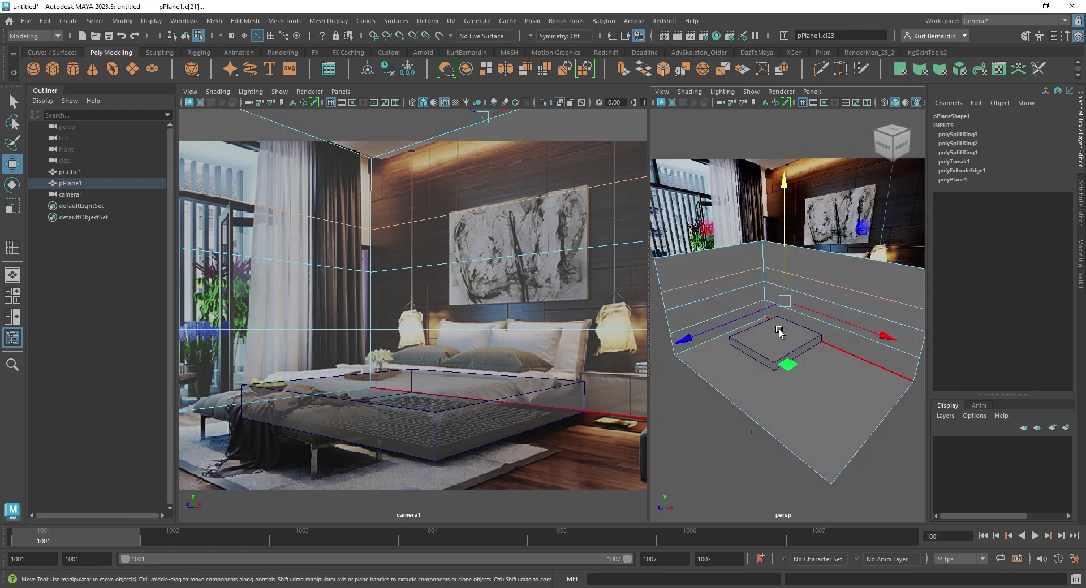